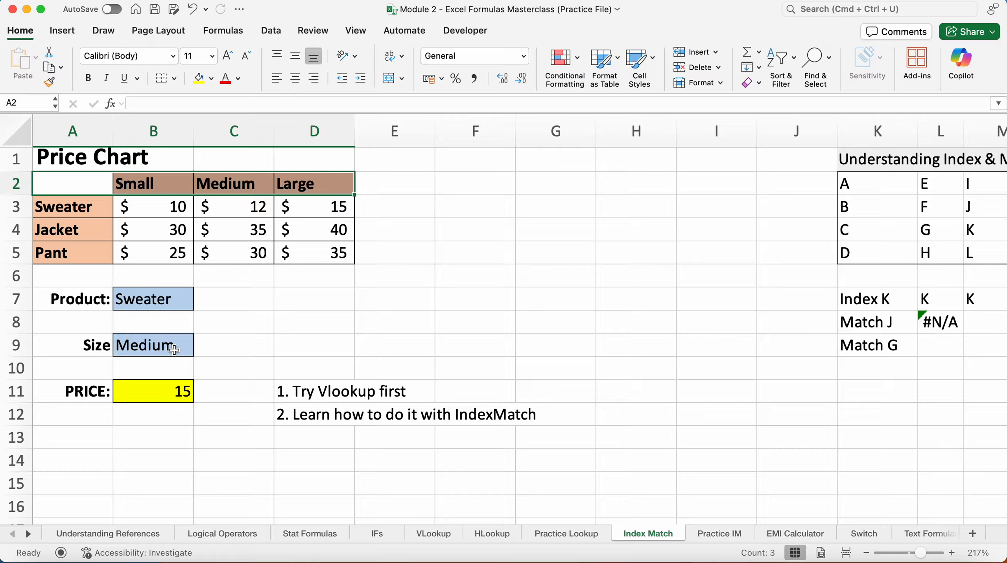
Clear the price cell B11 and start an INDEX formula there with the price table A2:D5 as its array
click(151, 390)
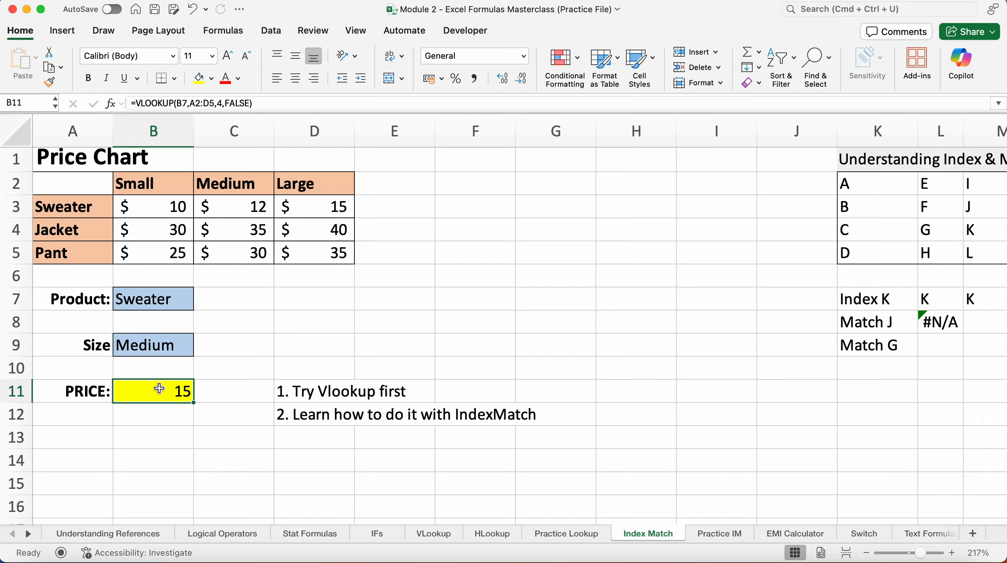
key(Delete)
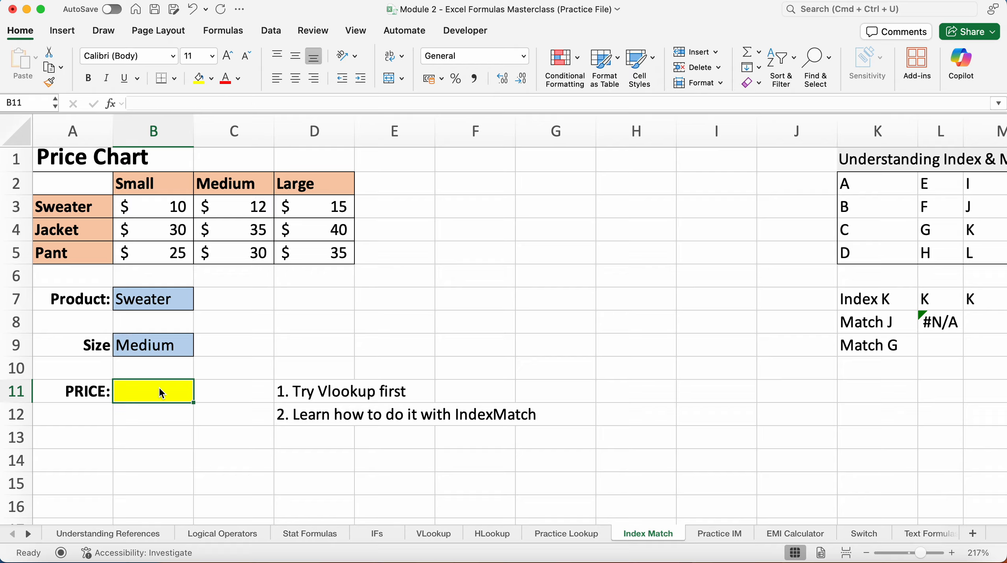
text(=)
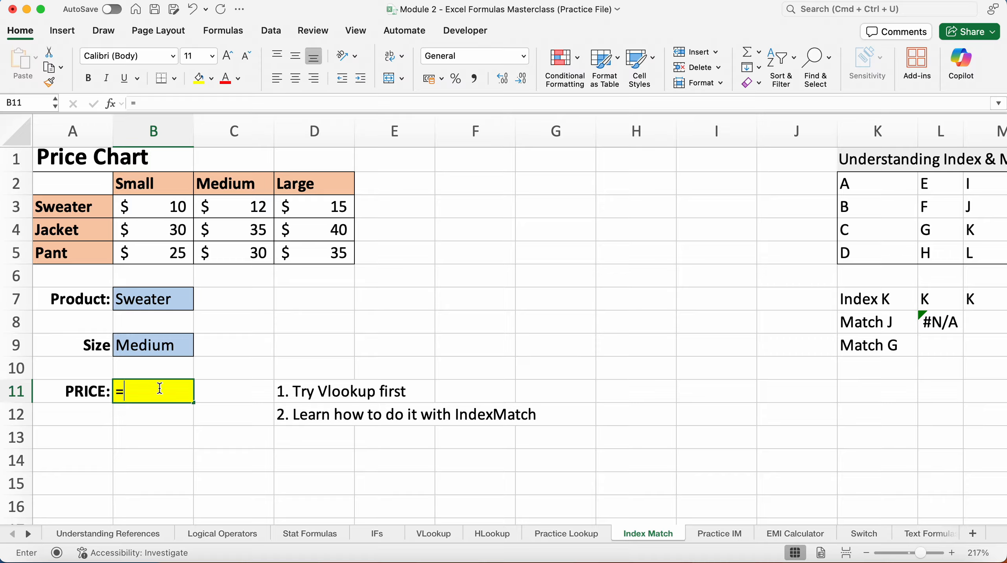
text(i)
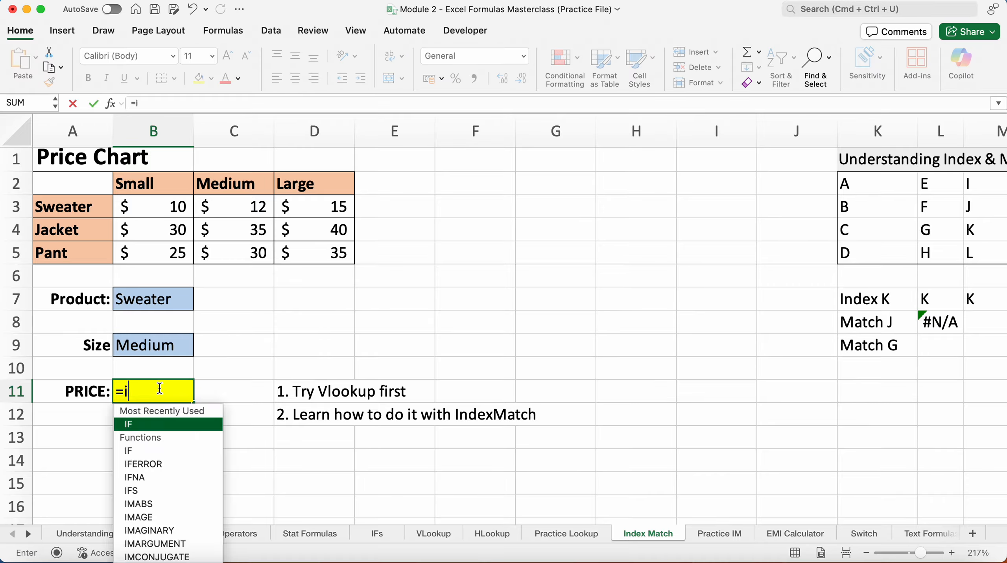
text(n)
double_click(143, 423)
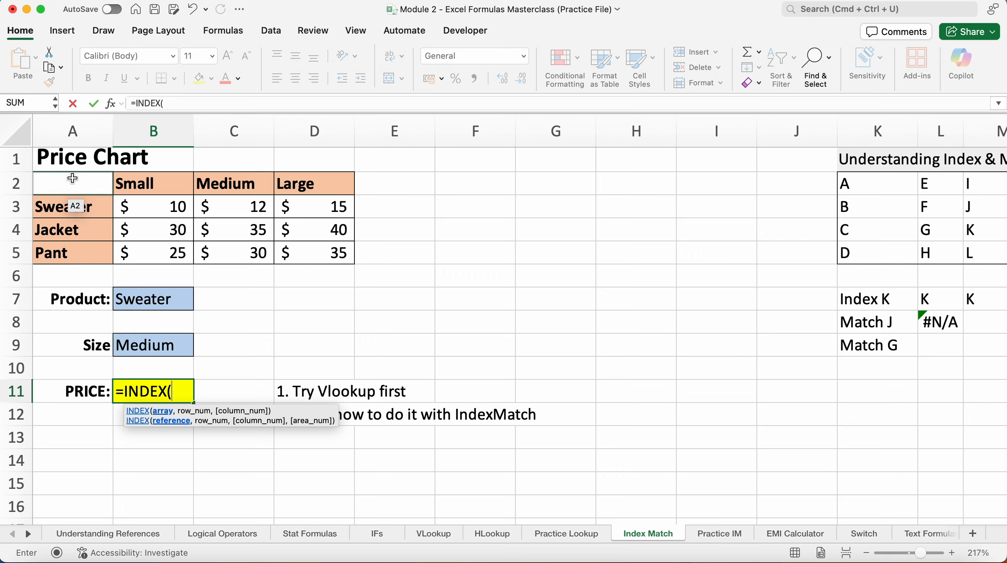
drag(73, 178, 308, 248)
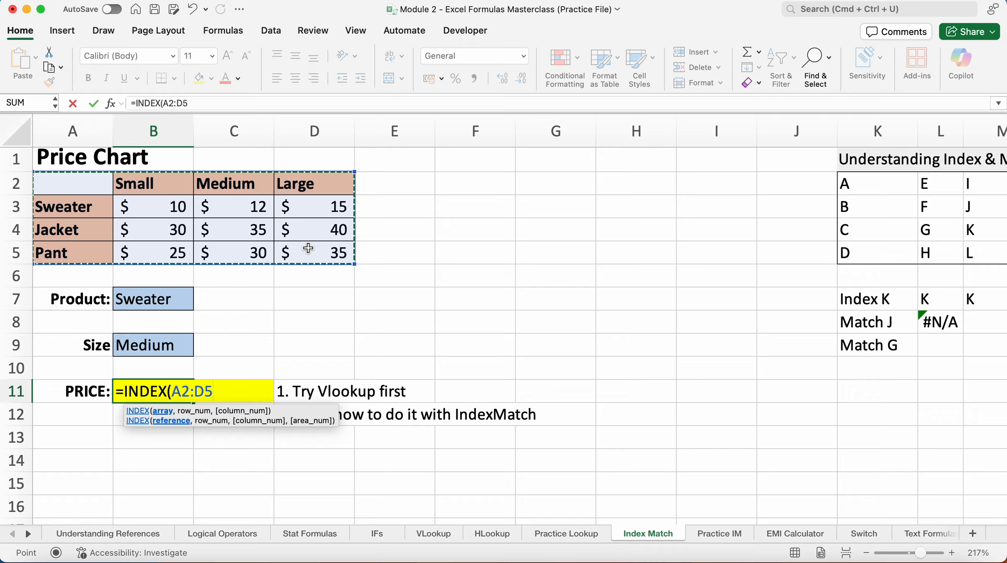
text(,)
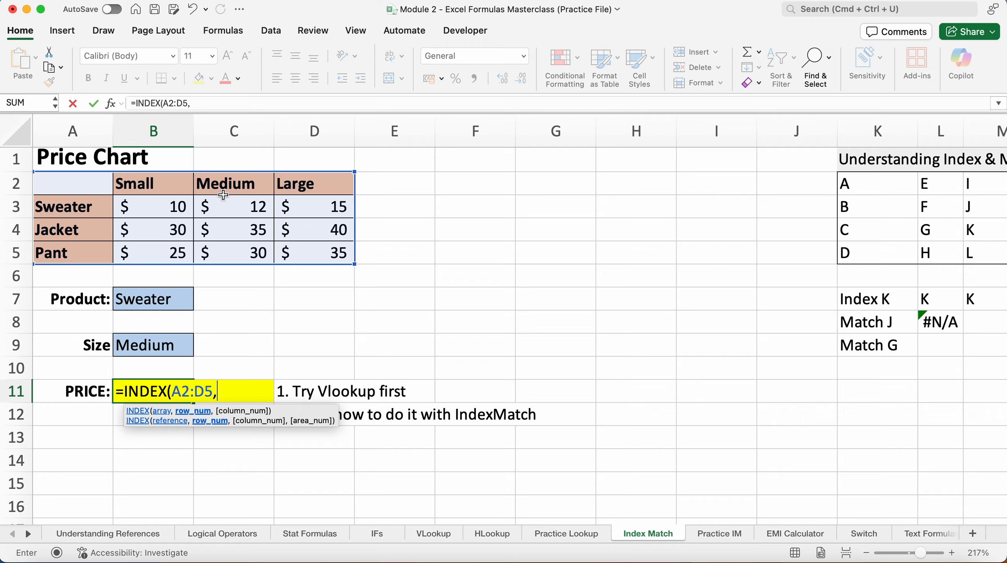
Complete the INDEX formula in B11 with row number 2 and column number 3
text(3,)
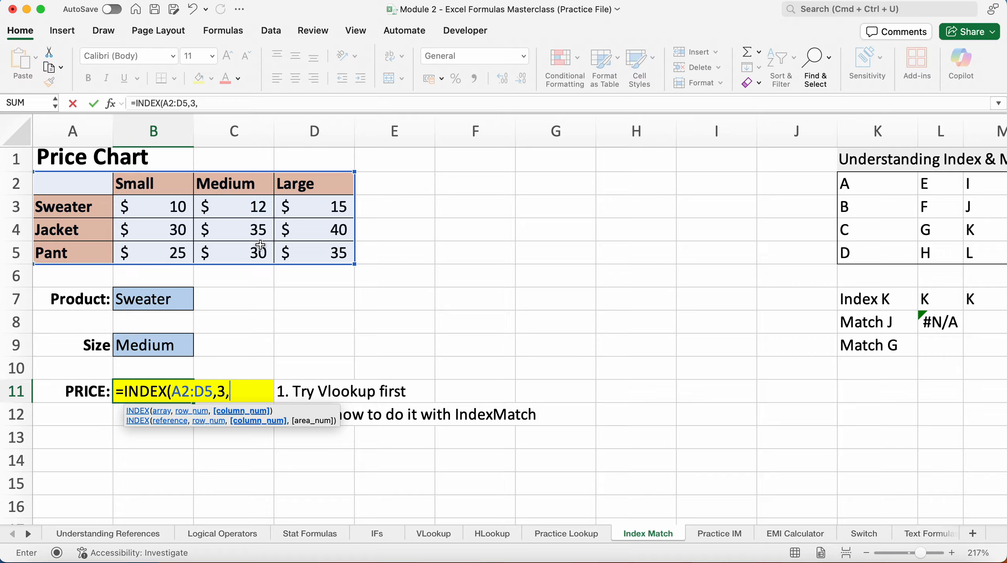
key(BackSpace)
key(BackSpace)
text(3)
key(BackSpace)
text(2,3))
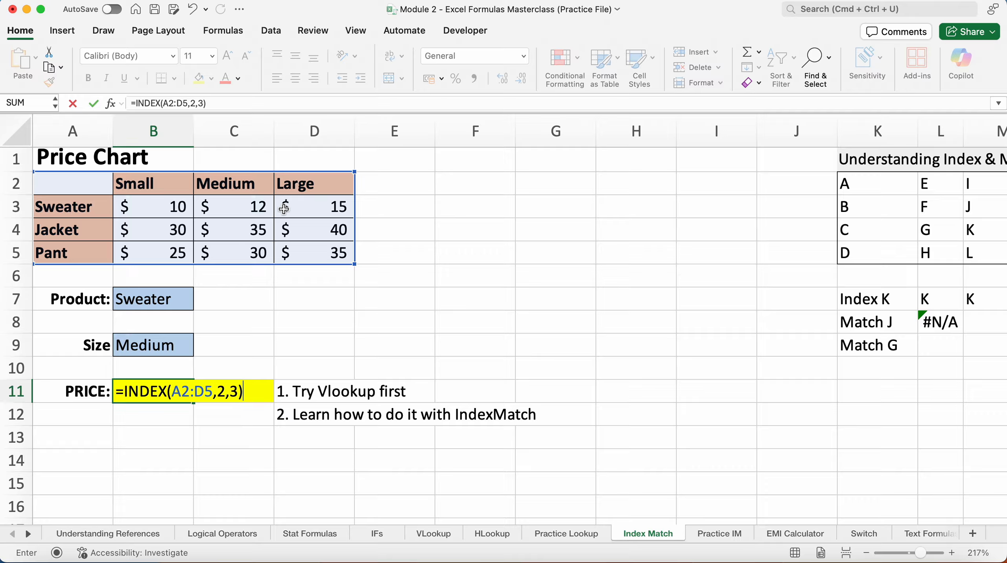
key(Return)
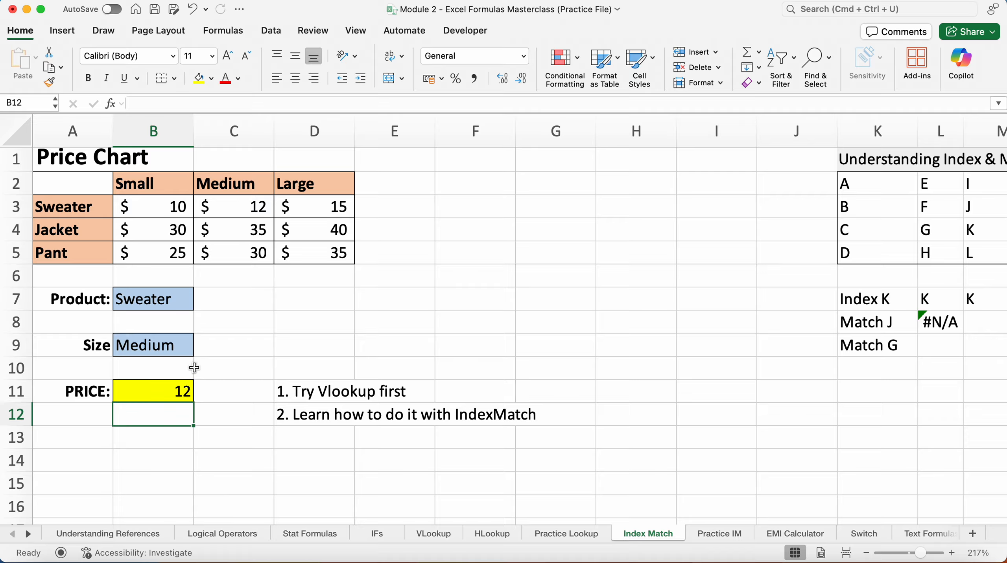
Set the size in B9 to Small and the product in B7 to Jacket to test the price formula
click(178, 350)
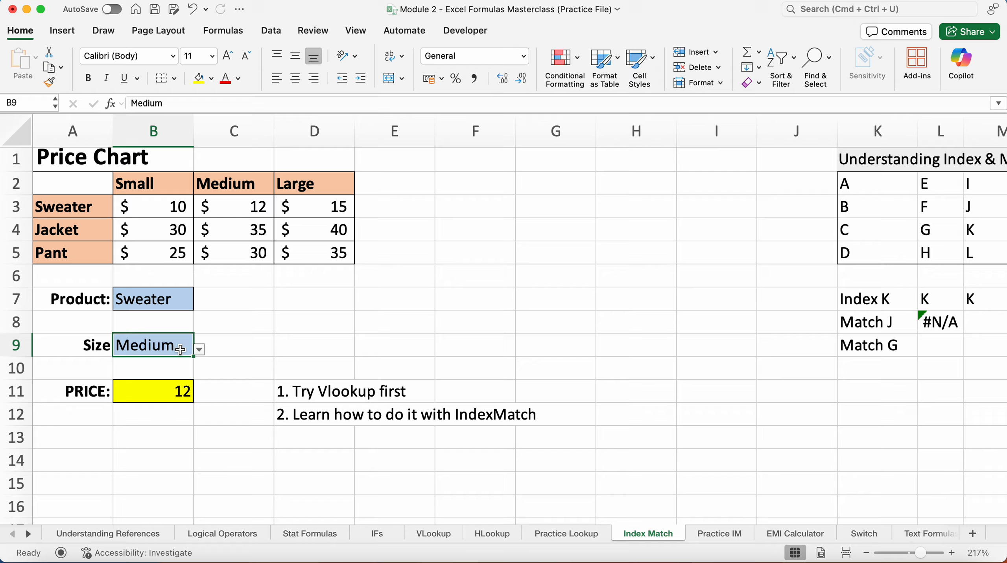
click(202, 350)
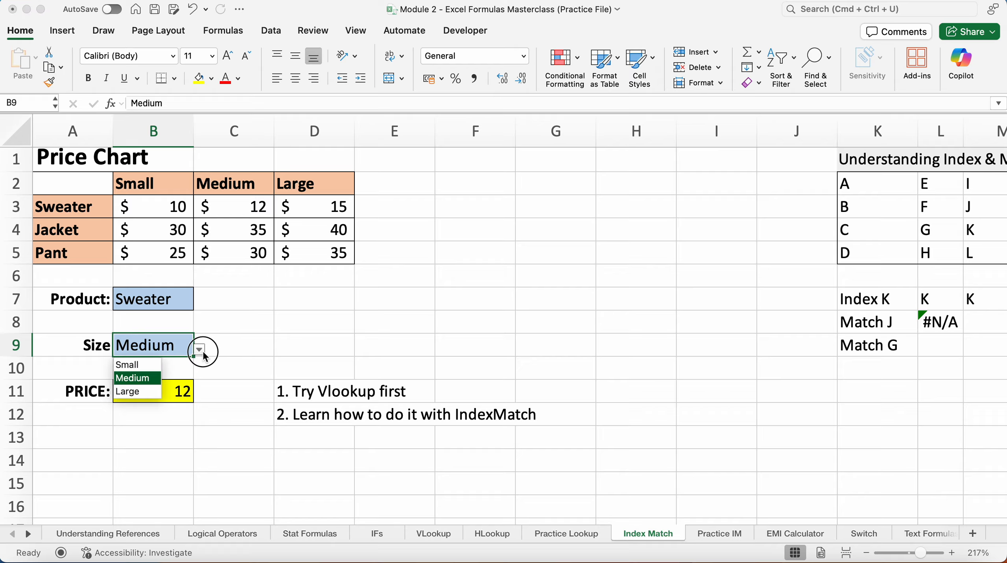
click(144, 366)
click(185, 310)
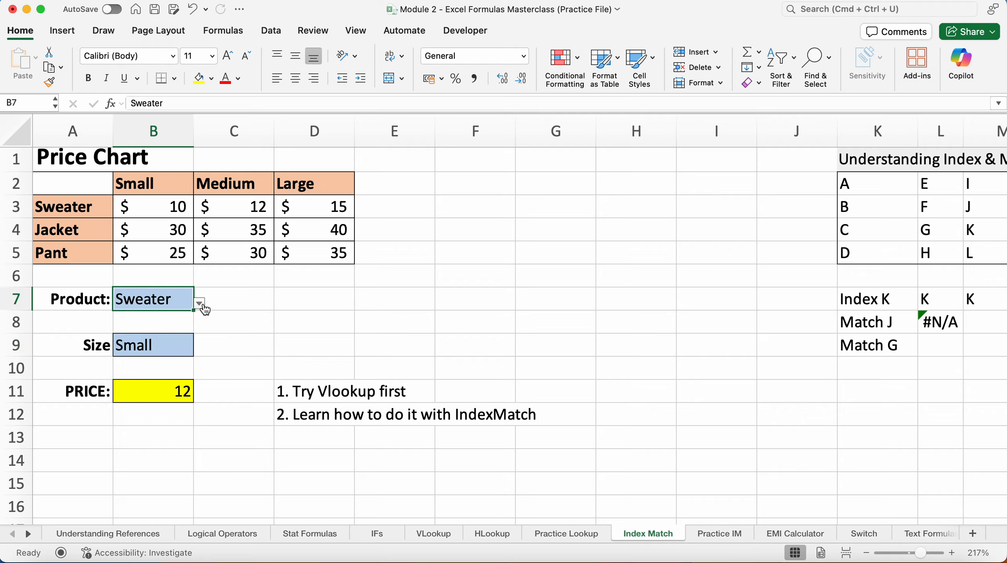
click(200, 304)
click(151, 334)
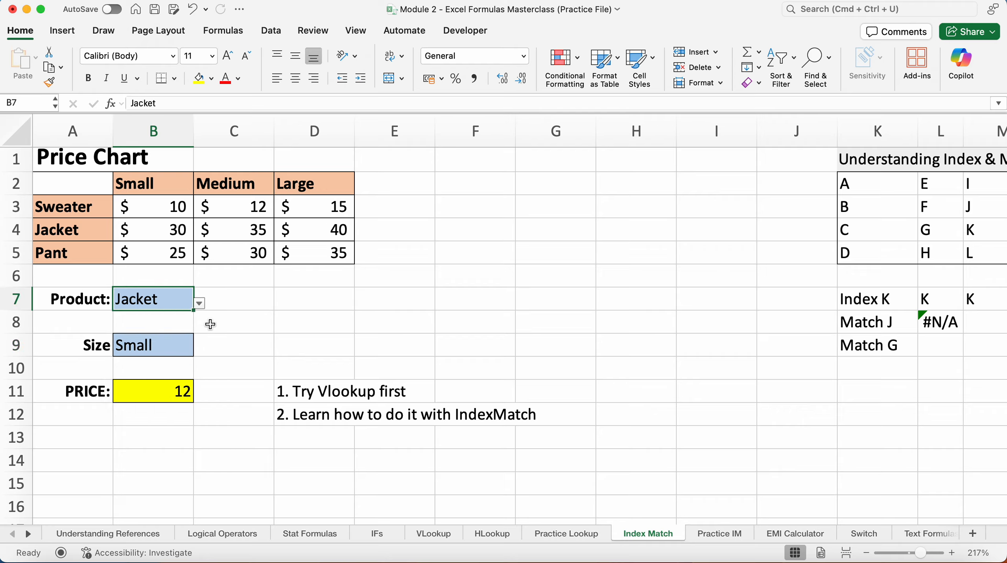
click(163, 389)
drag(157, 296, 163, 343)
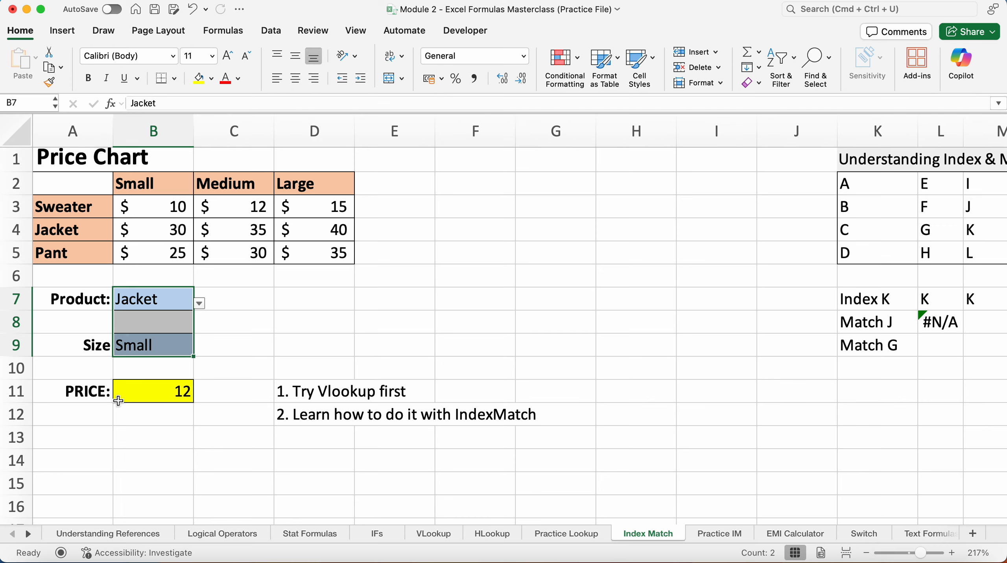
Add the helper labels "Raw" in A13 and "Colum" in B13 below the price
click(87, 437)
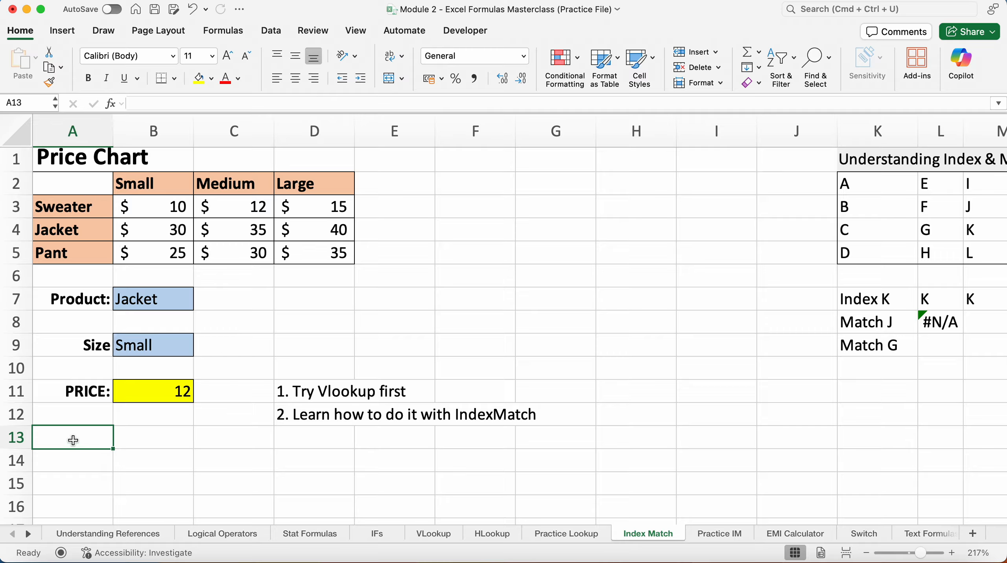
text(Raw)
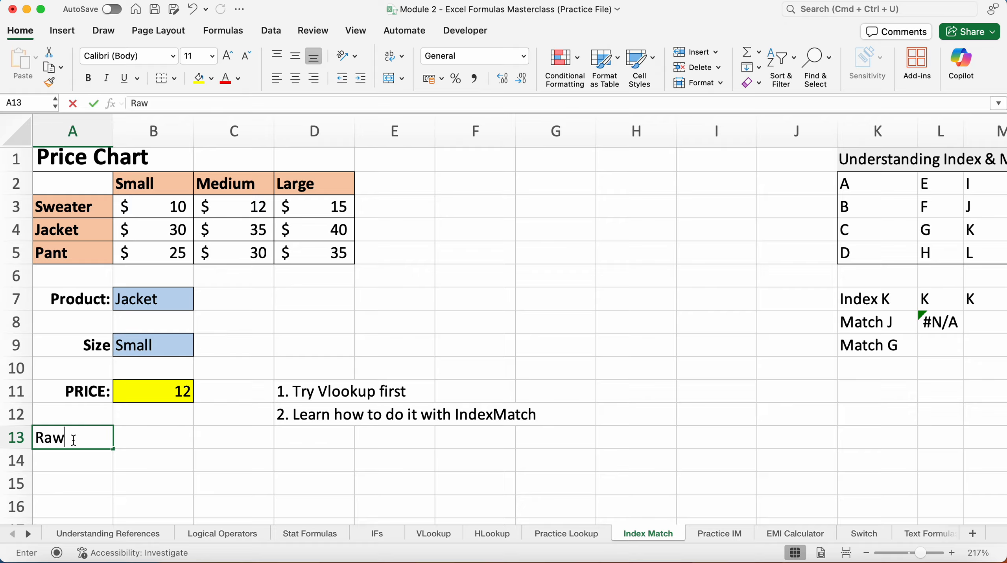
click(173, 437)
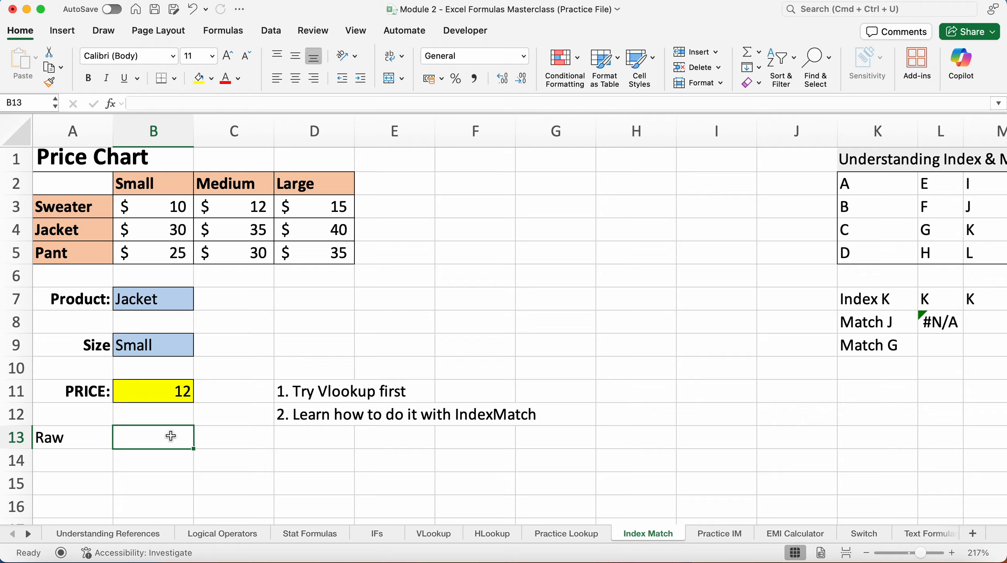
text(Colum)
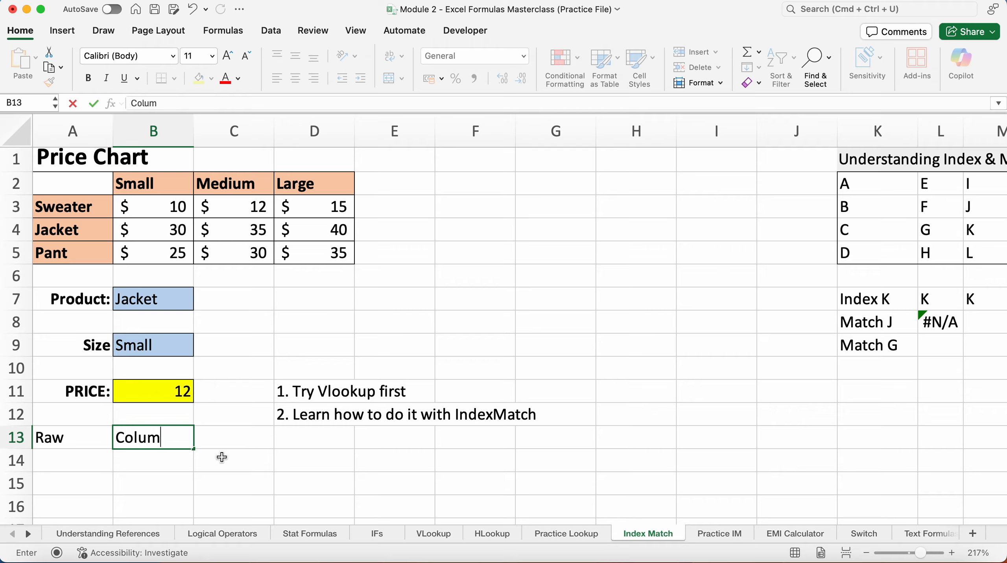
Enter =MATCH(B7,A2:A5,0) in A14 to find the selected product's row with an exact match
click(77, 460)
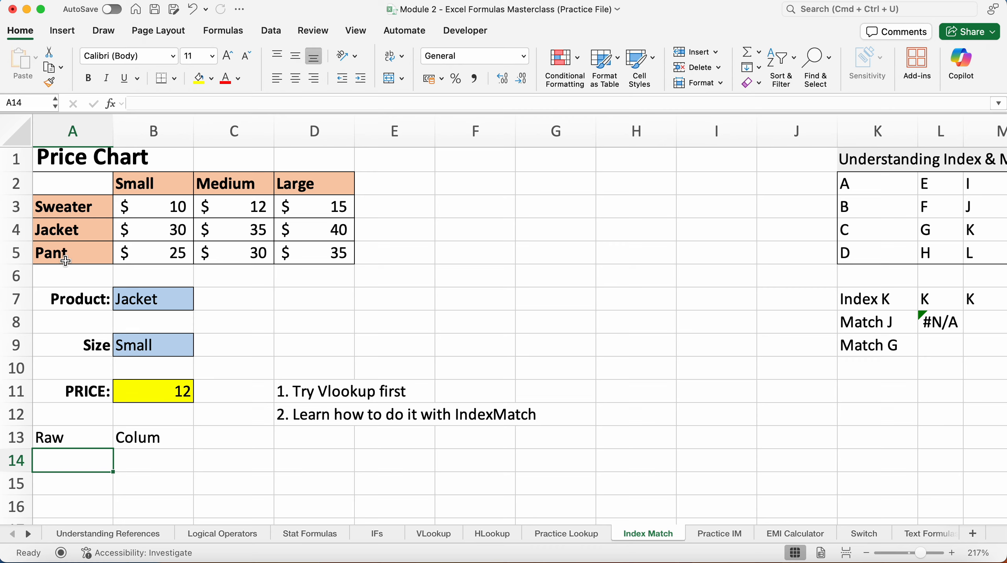
text(=M)
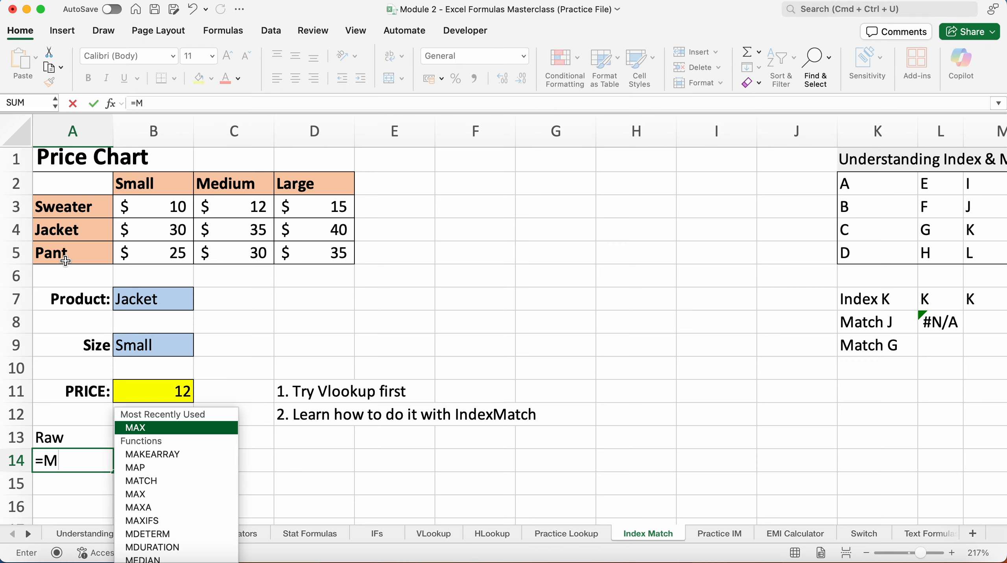
text(atch)
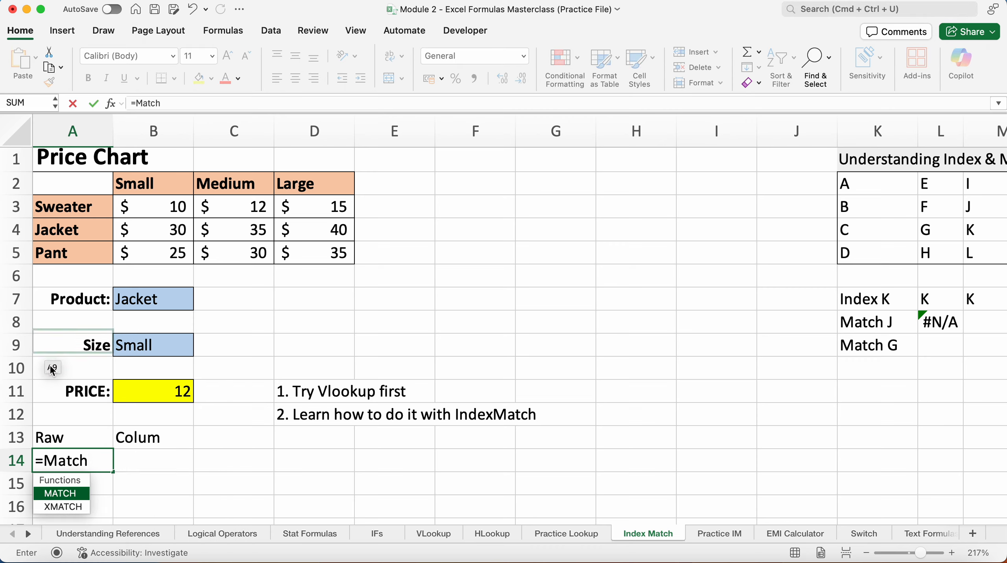
double_click(67, 498)
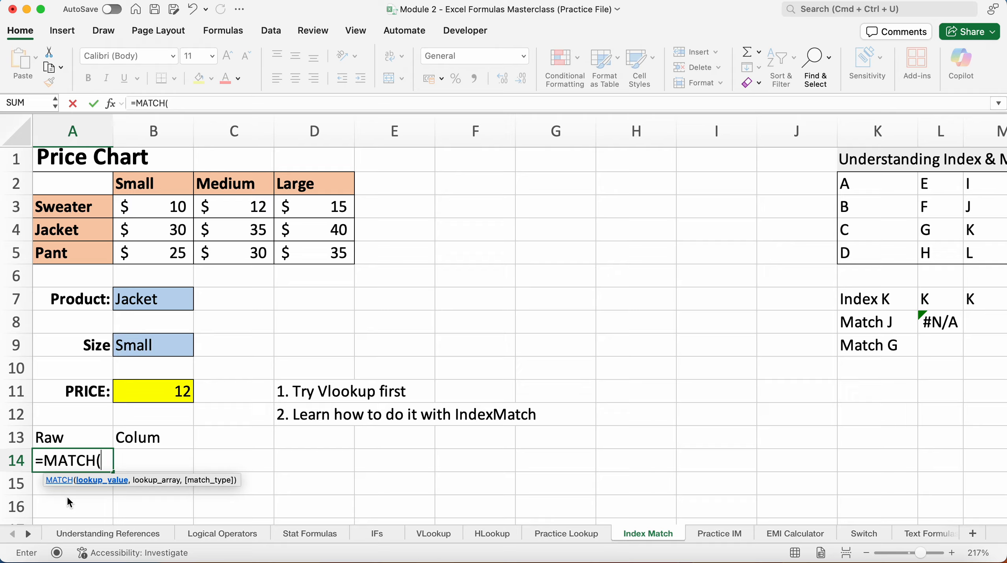
click(150, 306)
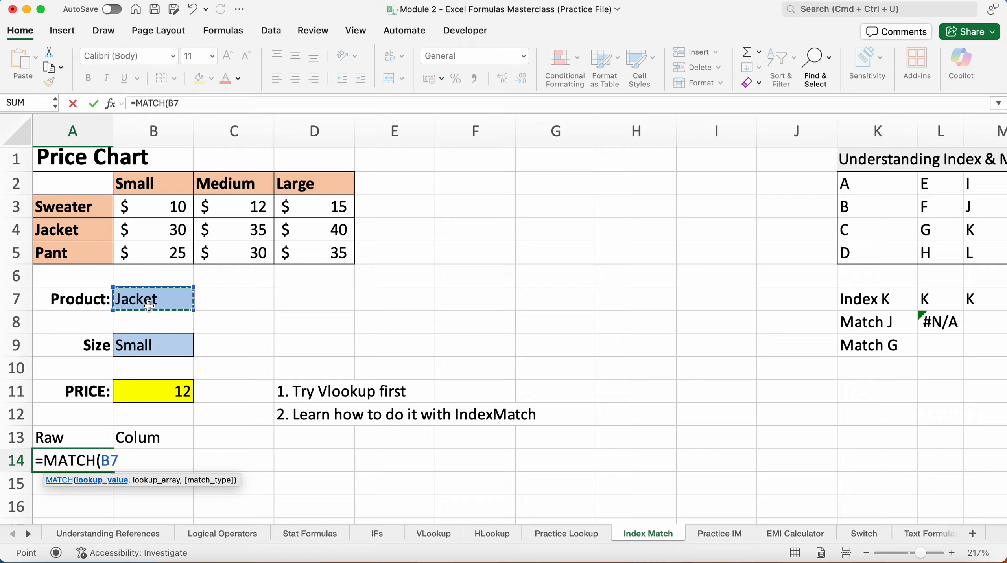
text(,)
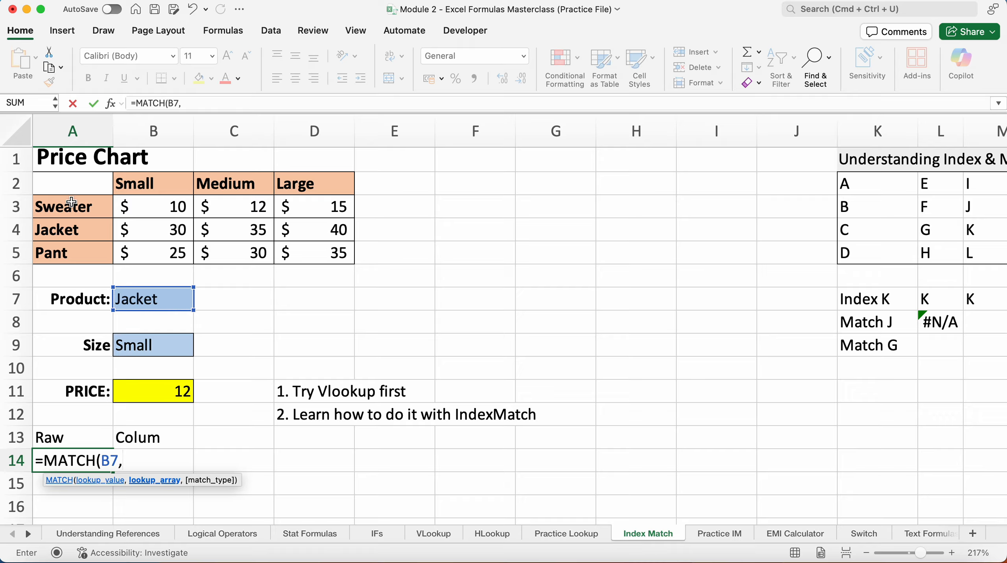
click(73, 183)
drag(72, 182, 70, 249)
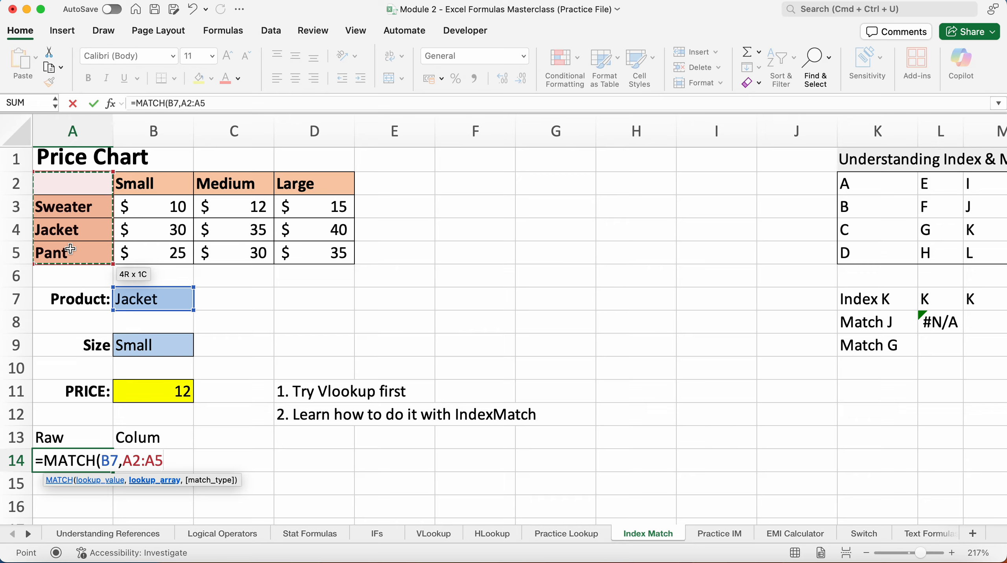
text(,)
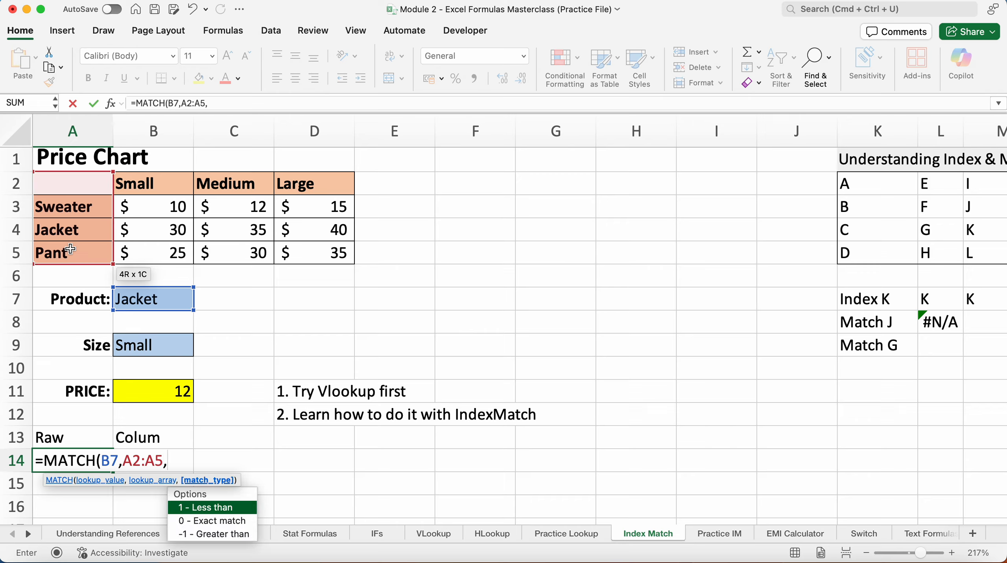
double_click(226, 523)
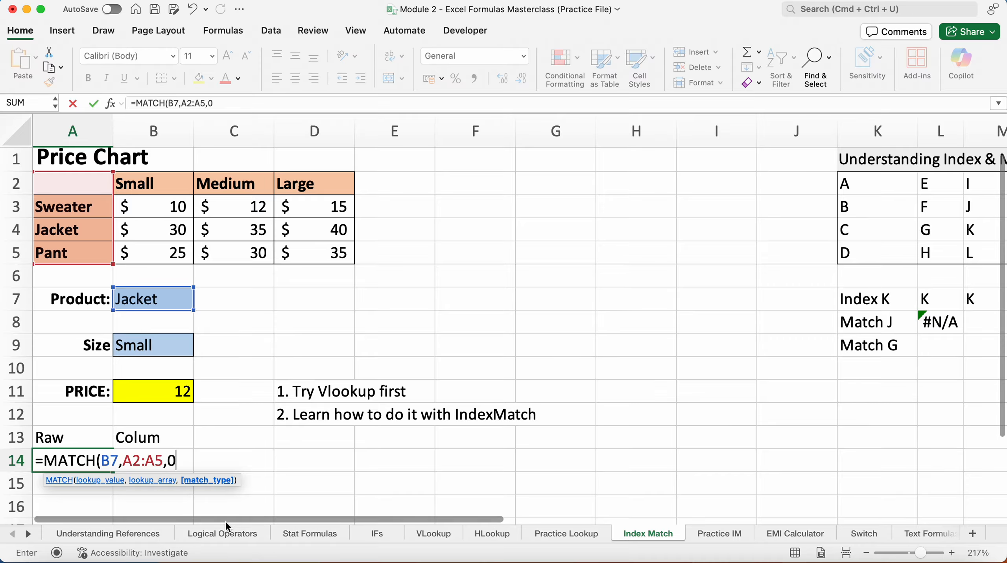
text())
key(Return)
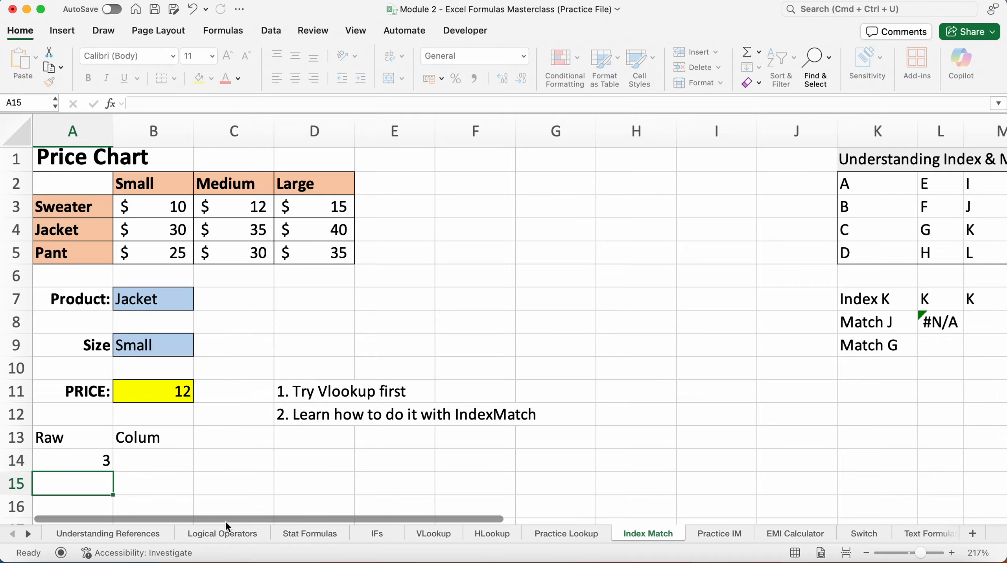
Test the row MATCH formula by switching the product in B7 to Sweater, Jacket and finally Pant
click(66, 462)
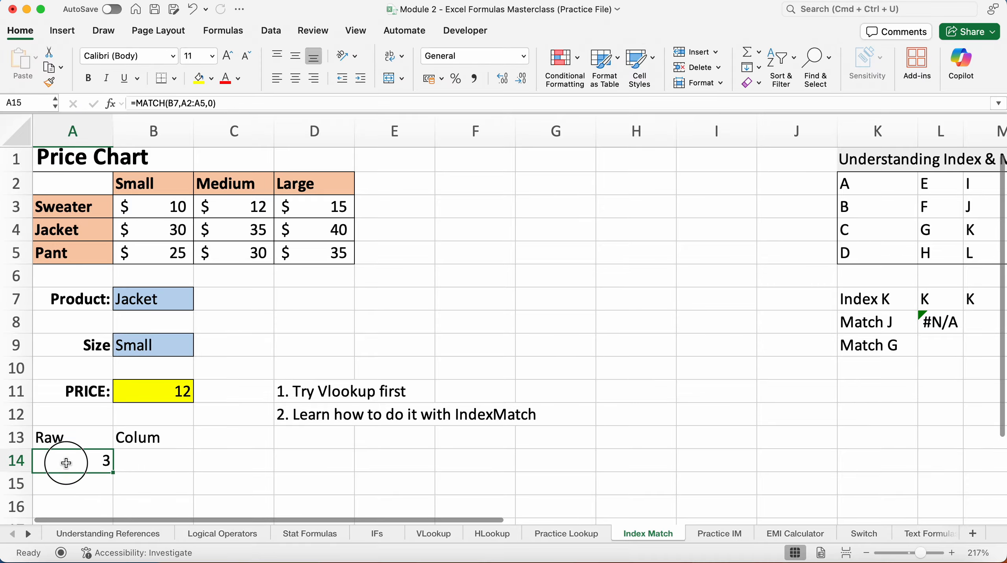
click(180, 299)
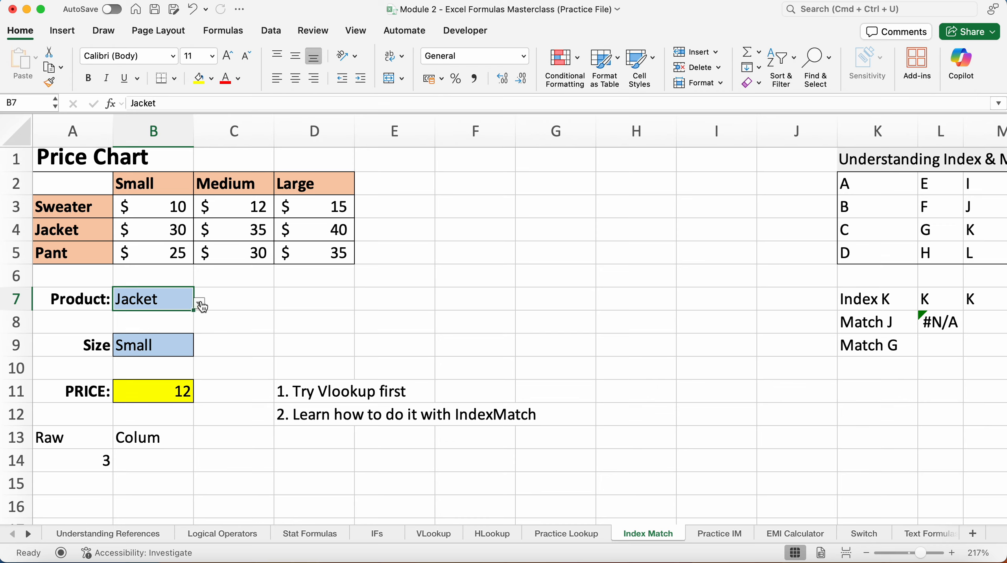
click(200, 304)
click(151, 318)
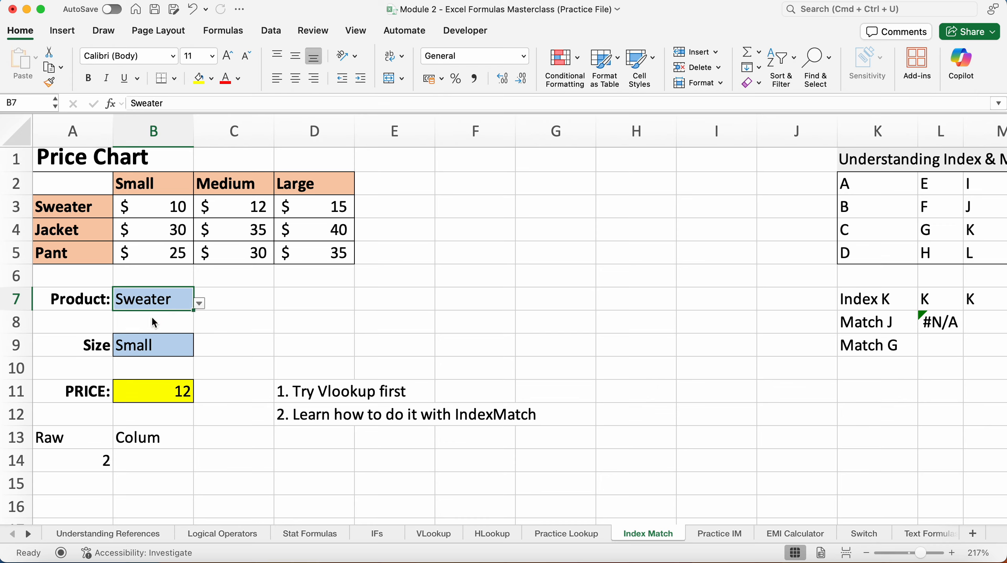
click(200, 304)
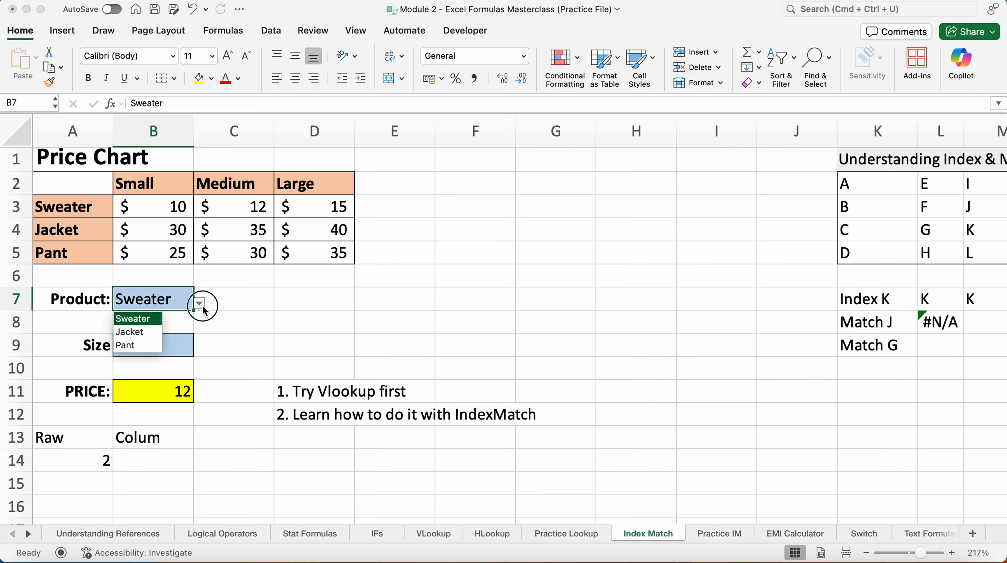
click(146, 334)
click(200, 304)
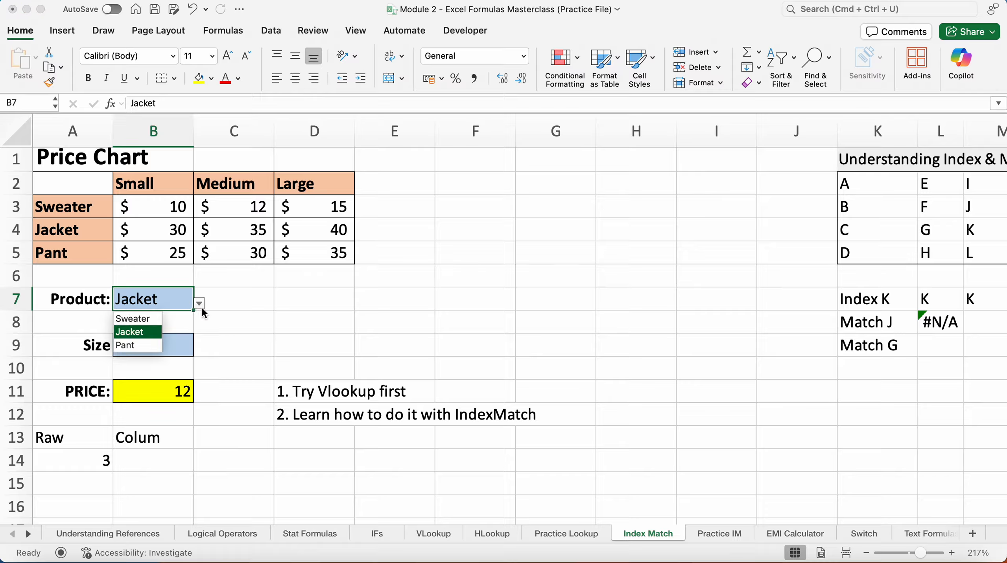
click(150, 345)
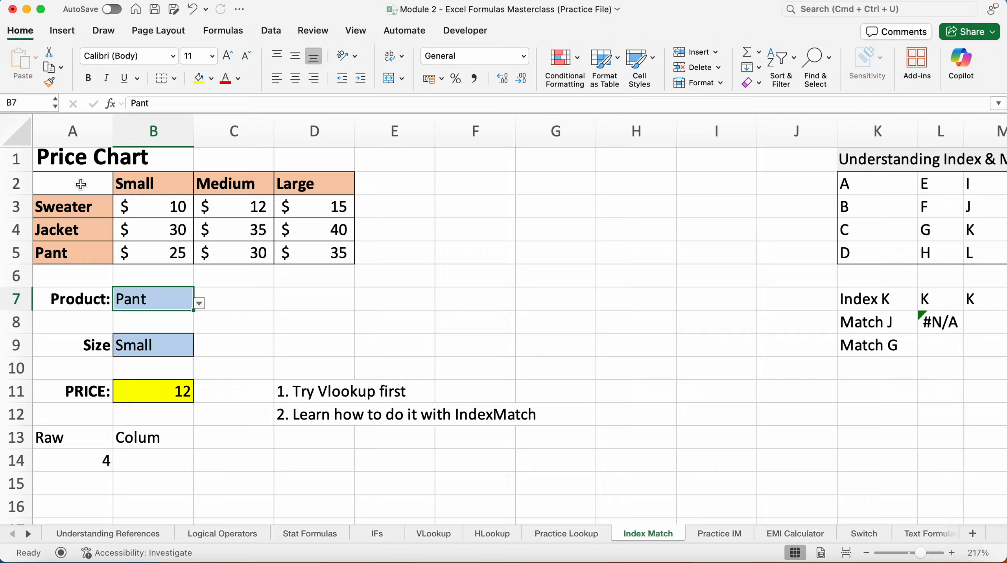
Review the row MATCH formula in A14
click(94, 459)
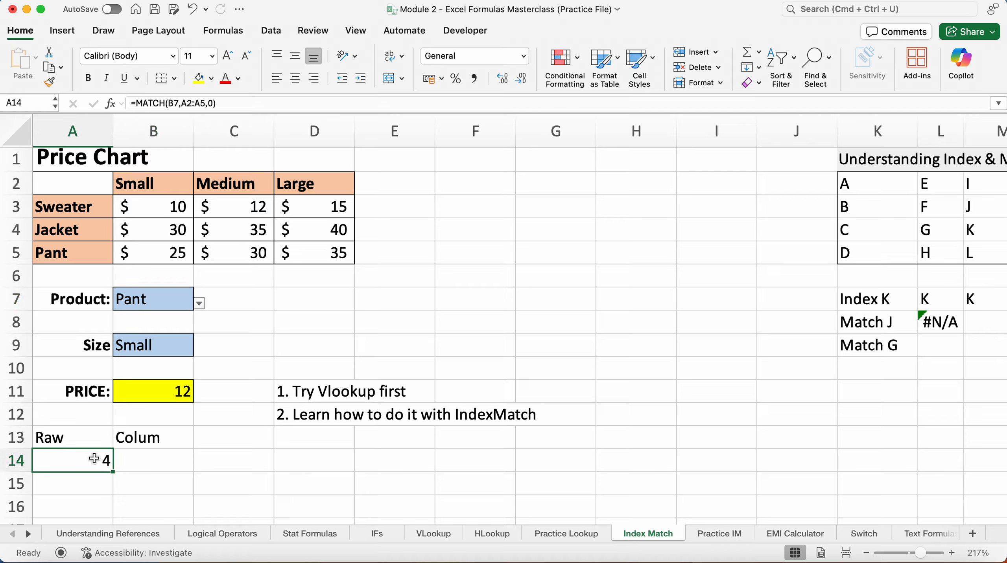
double_click(94, 458)
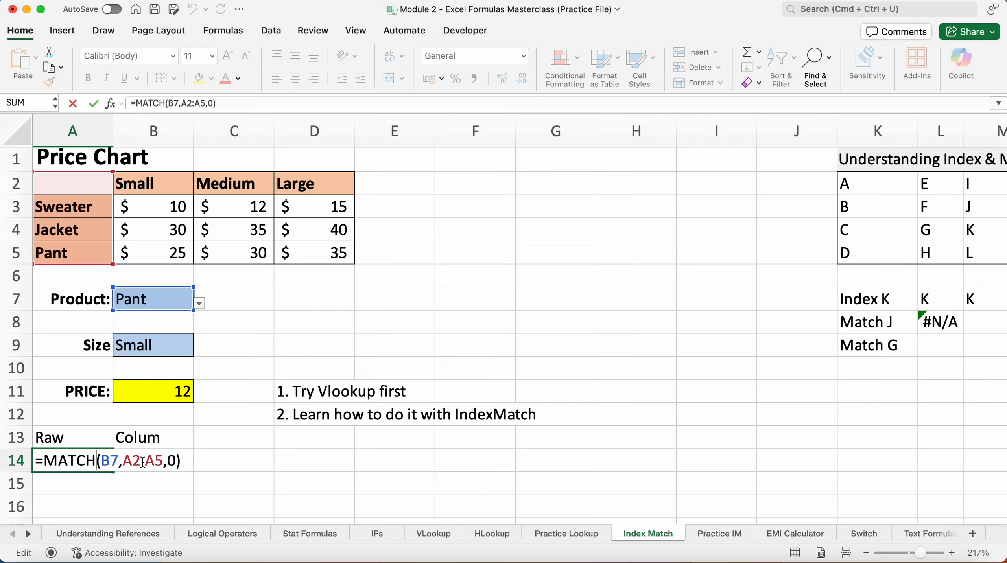
click(213, 464)
Enter =MATCH(B9,A2:D2,0) in B14 to find the selected size's column with an exact match
click(129, 463)
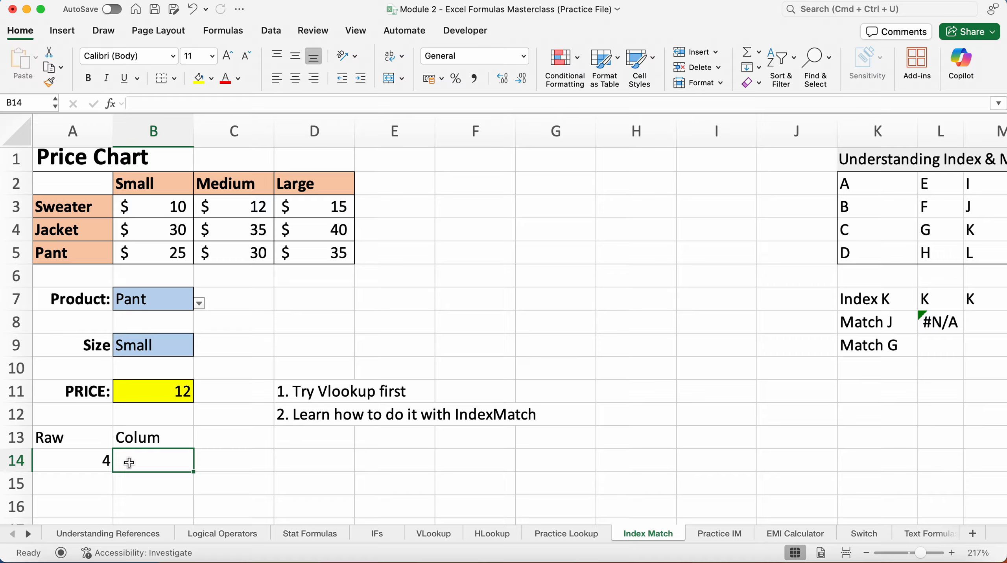
text(=)
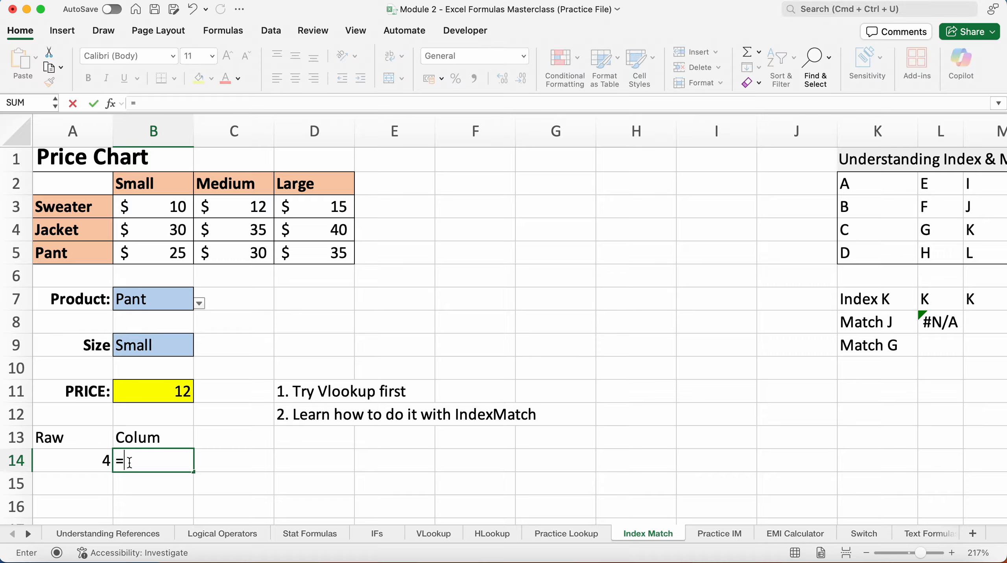
text(ma)
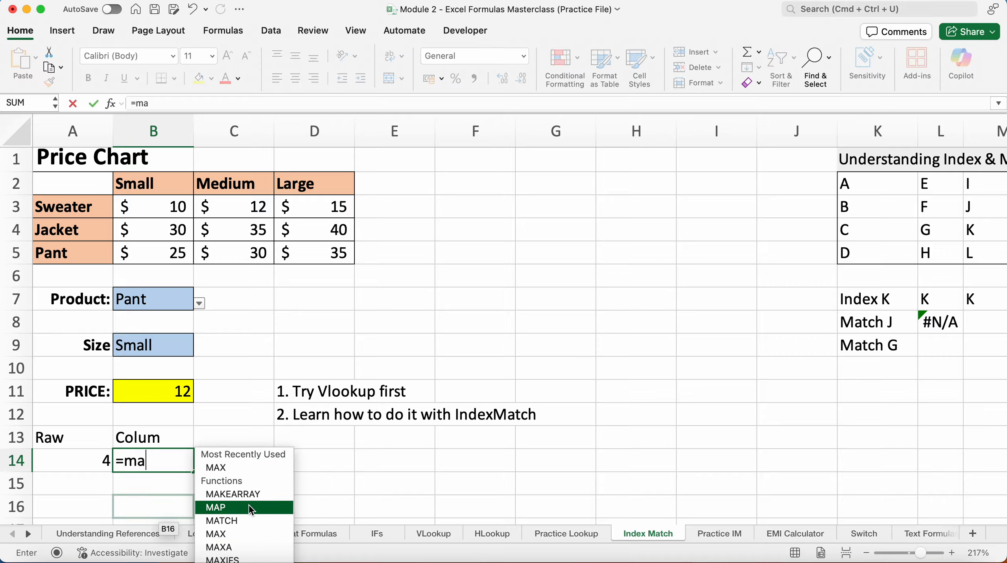
double_click(247, 520)
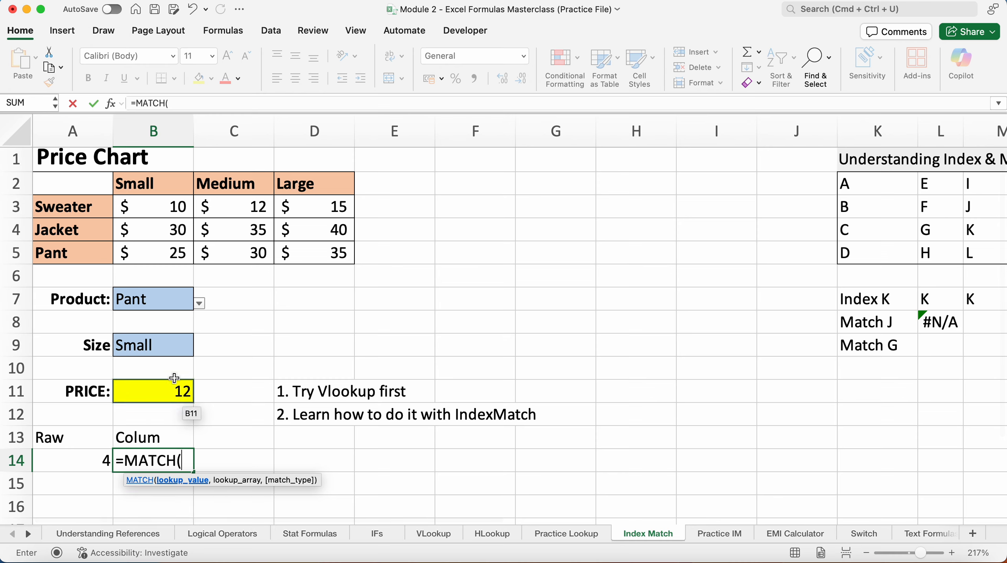
click(166, 346)
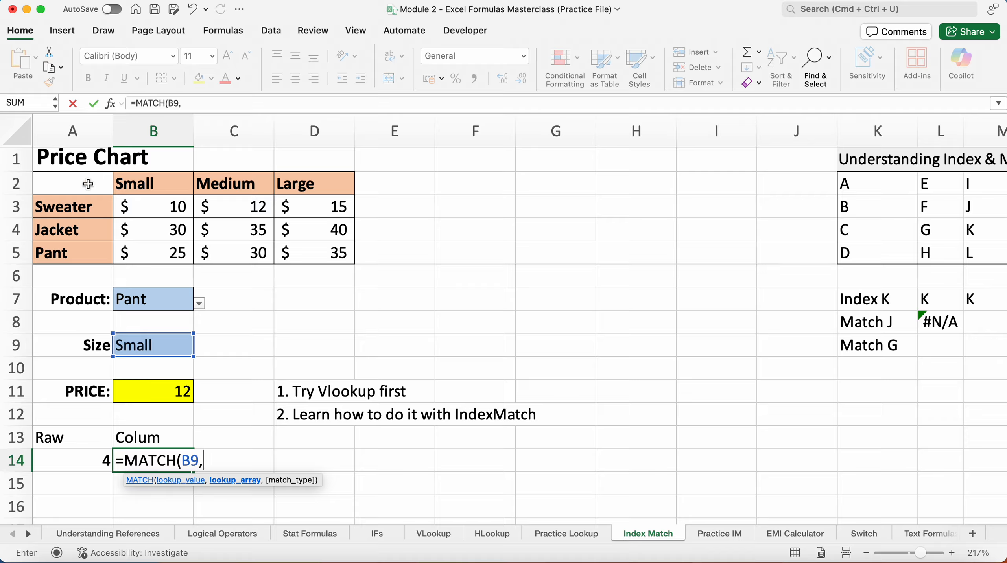
click(112, 189)
drag(114, 190, 341, 191)
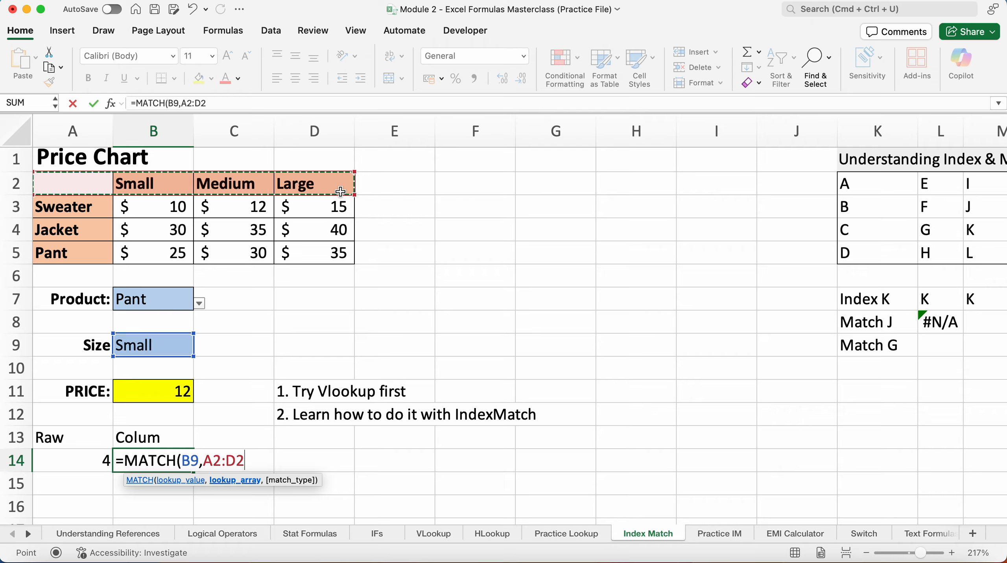
text(,)
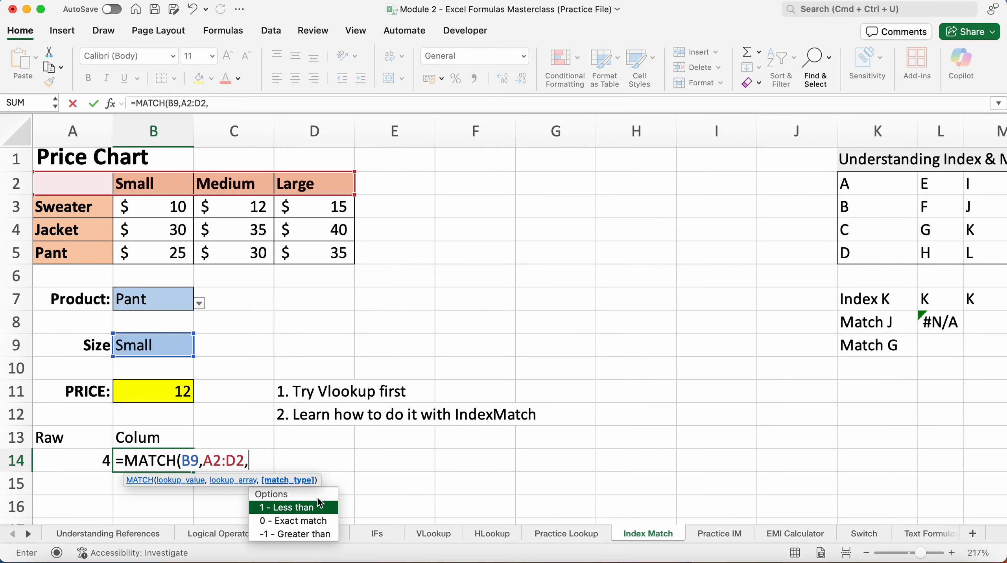
double_click(312, 522)
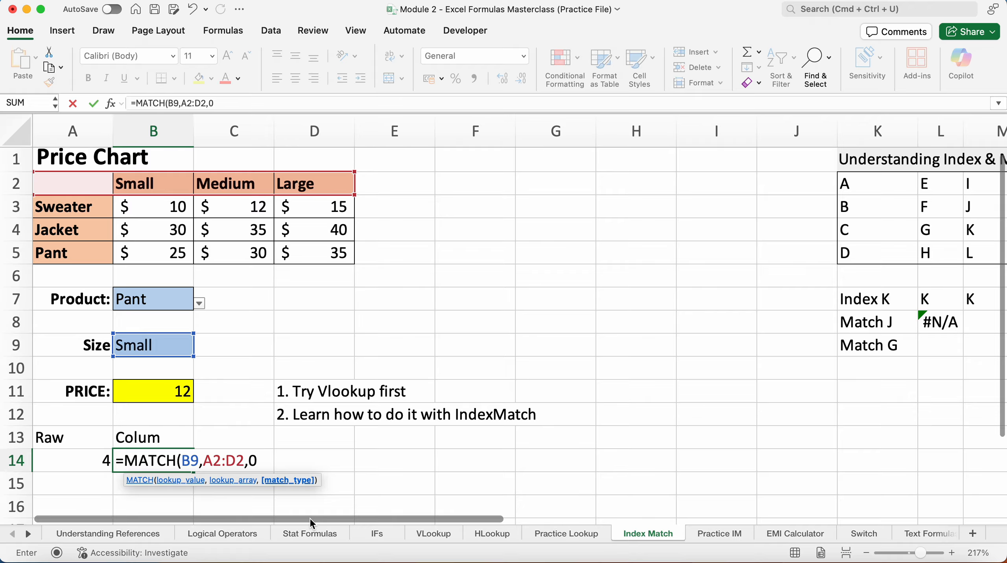
text())
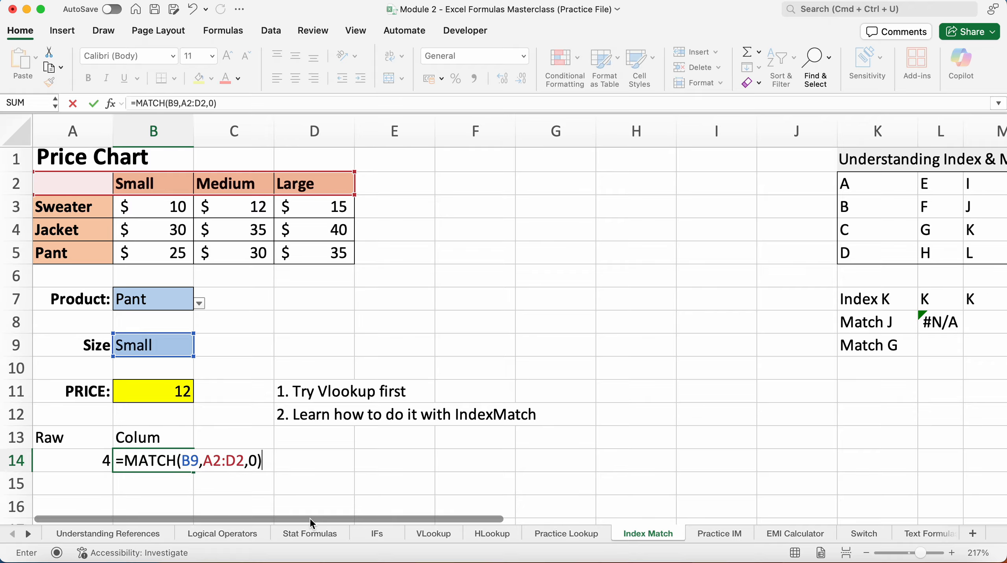
key(Return)
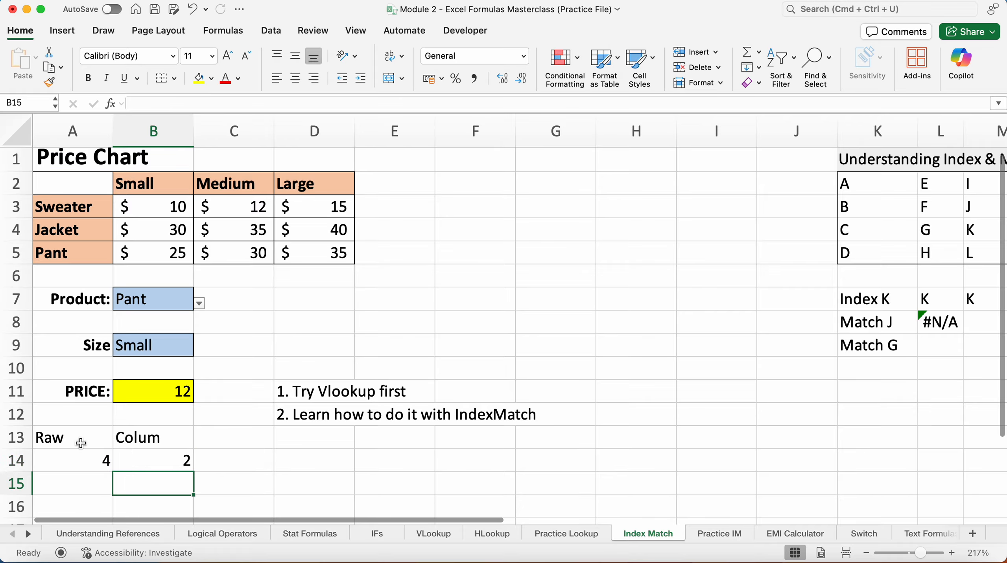
Test the column MATCH formula by switching the size in B9 to Medium and finally Large
click(188, 346)
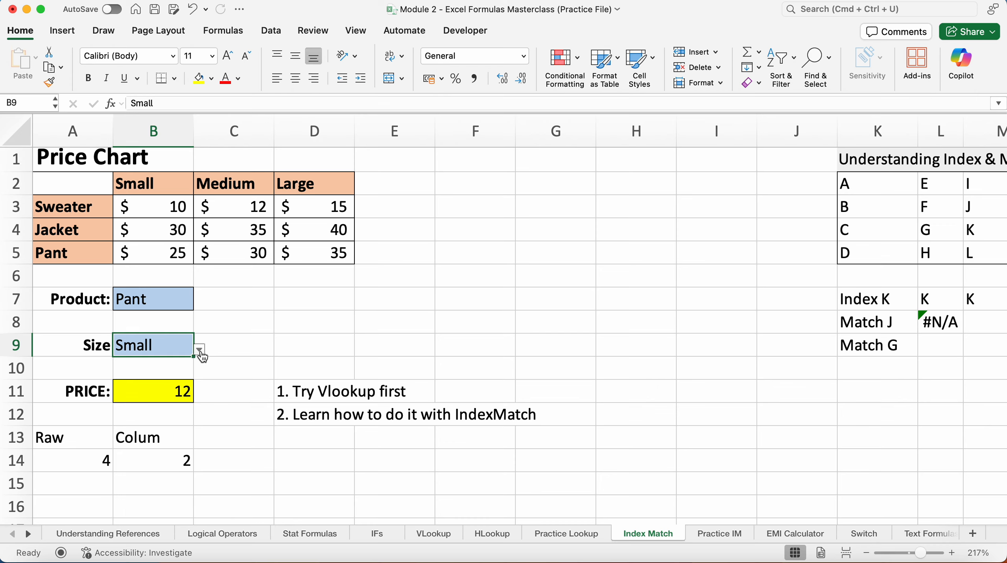
click(199, 353)
click(152, 378)
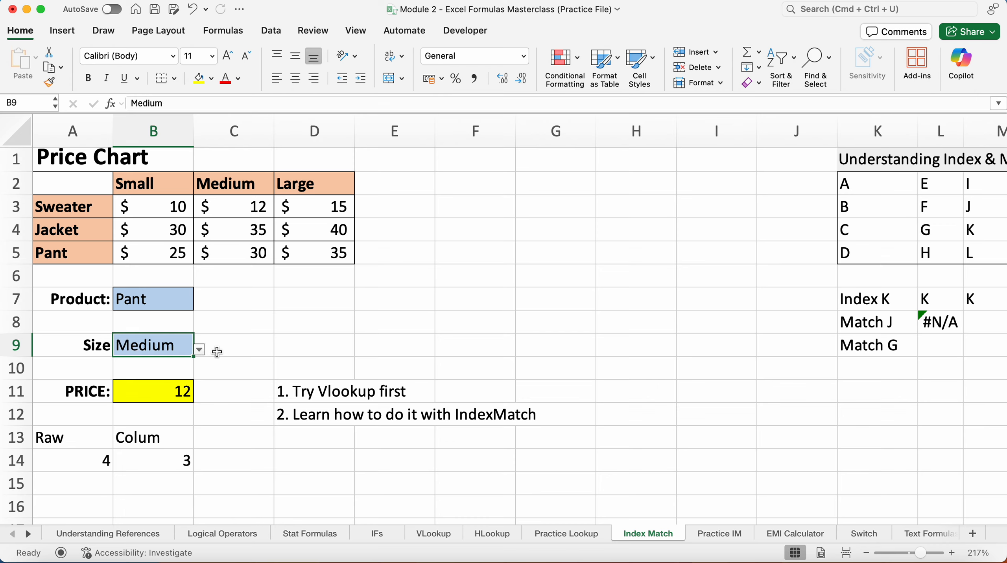
click(200, 350)
click(158, 389)
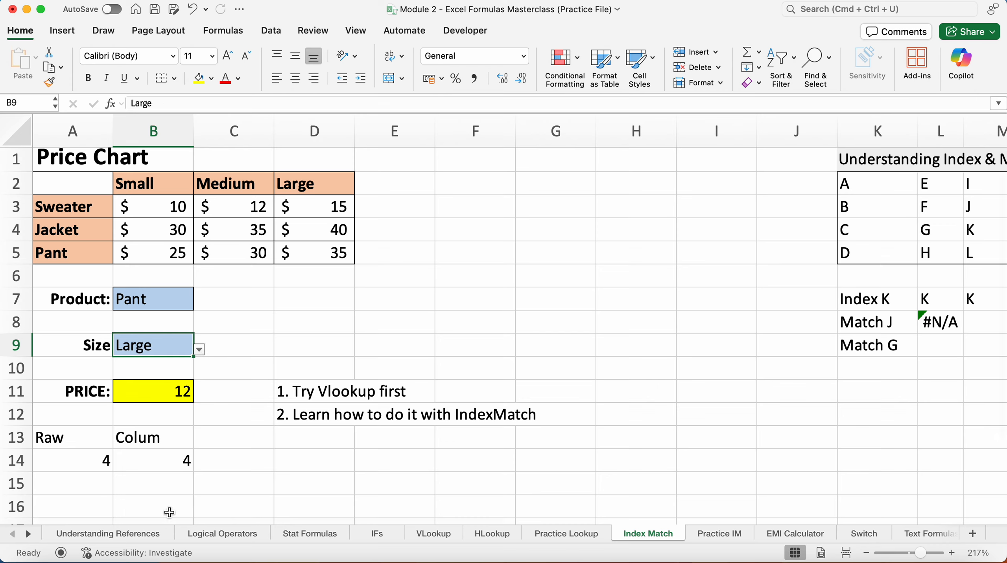
Test the row and column helpers by switching the product in B7 to Sweater, Jacket and finally Pant
click(171, 299)
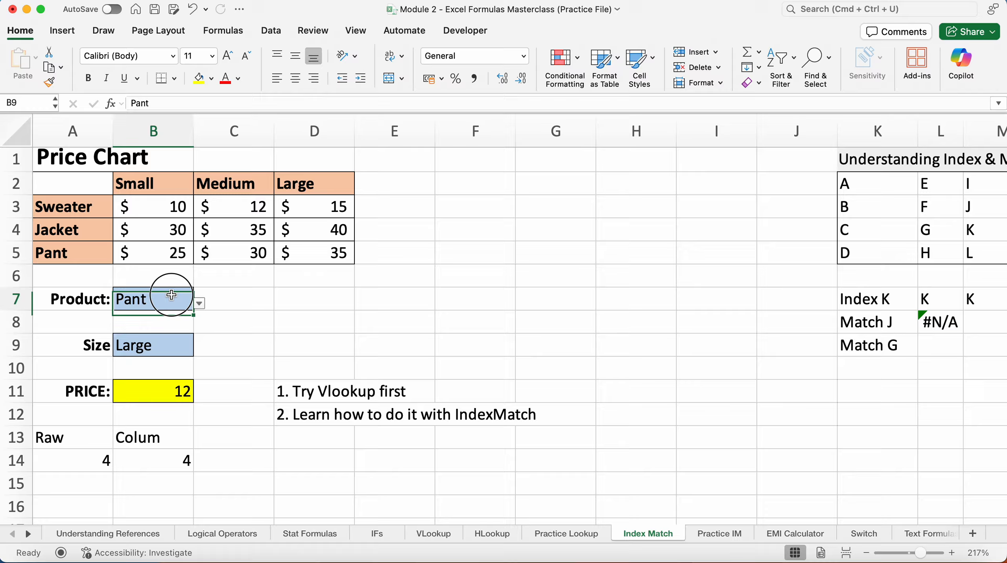
click(200, 304)
click(145, 322)
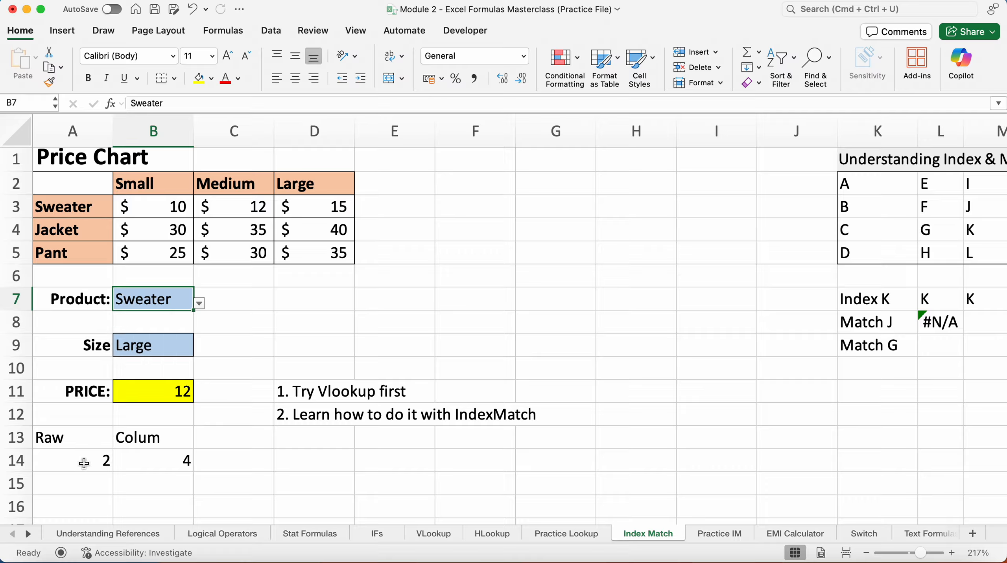
click(200, 304)
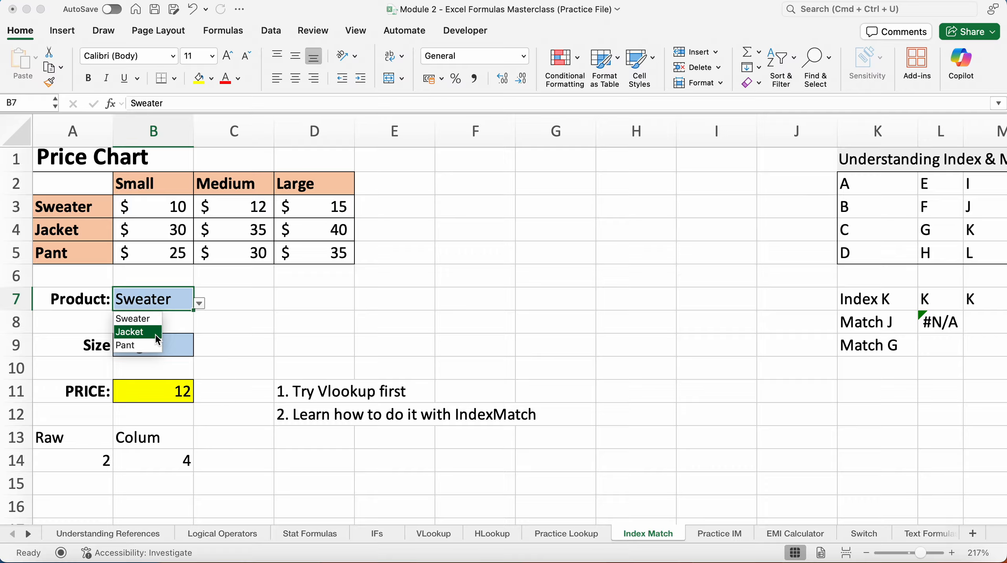
click(163, 332)
click(200, 303)
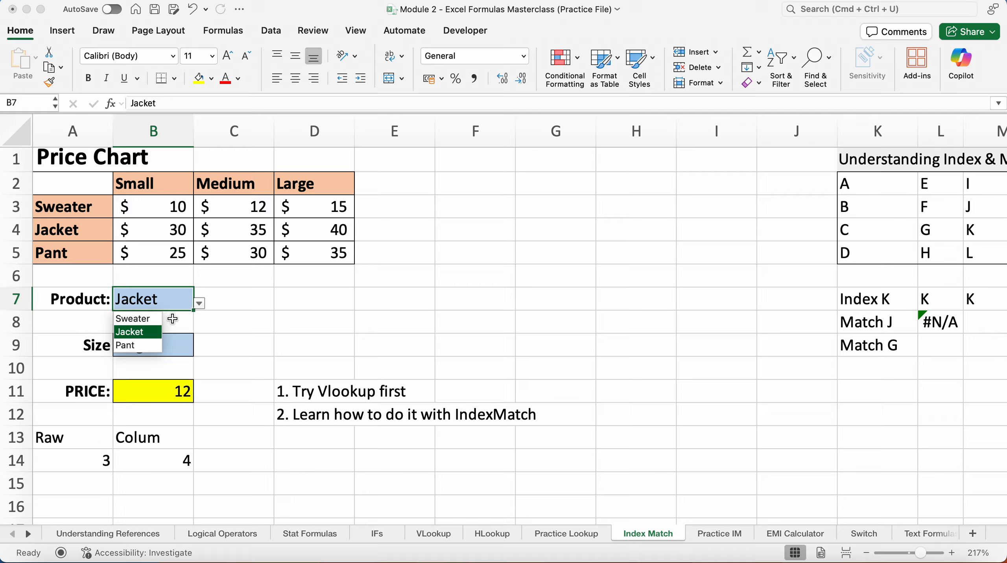
click(152, 346)
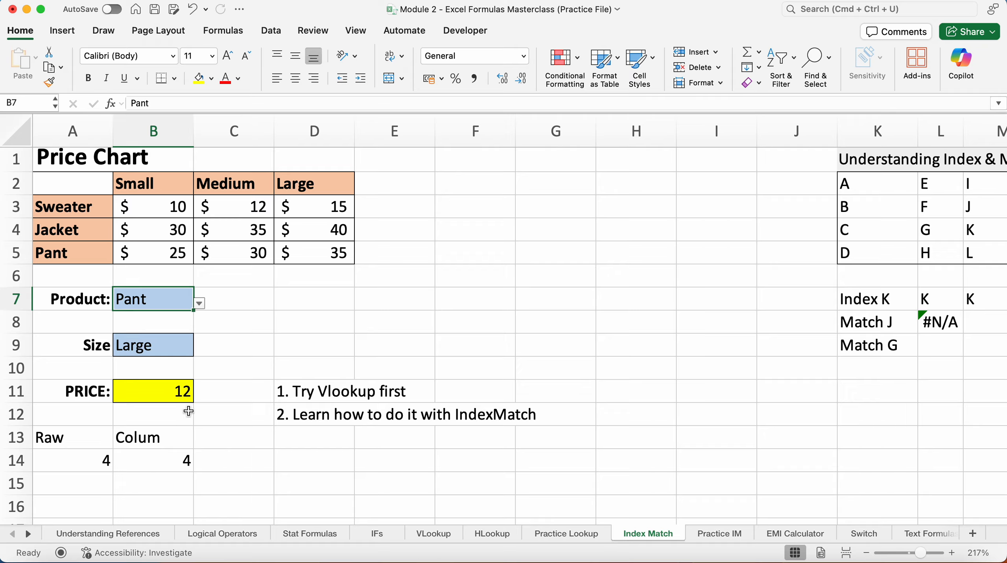
click(157, 392)
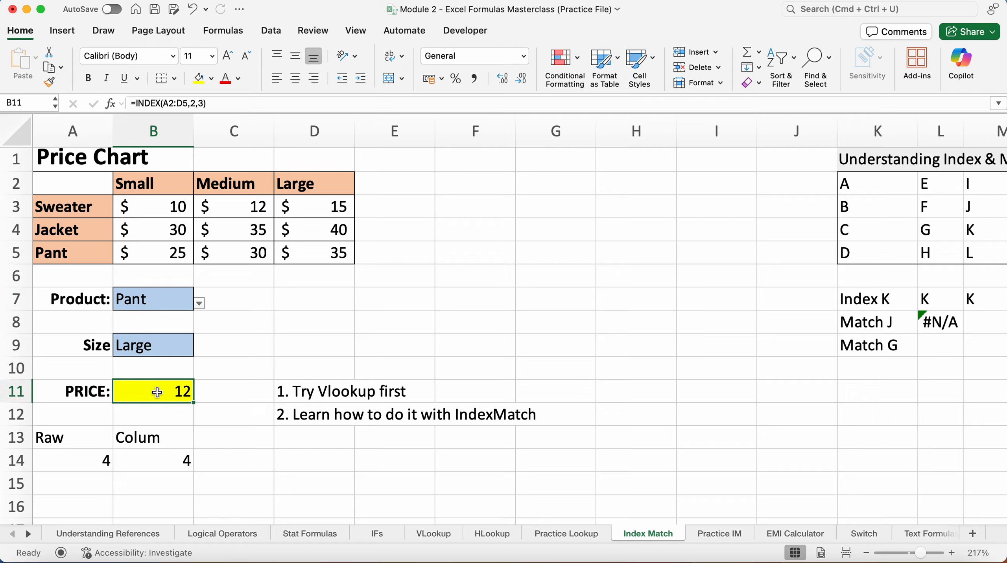
double_click(157, 392)
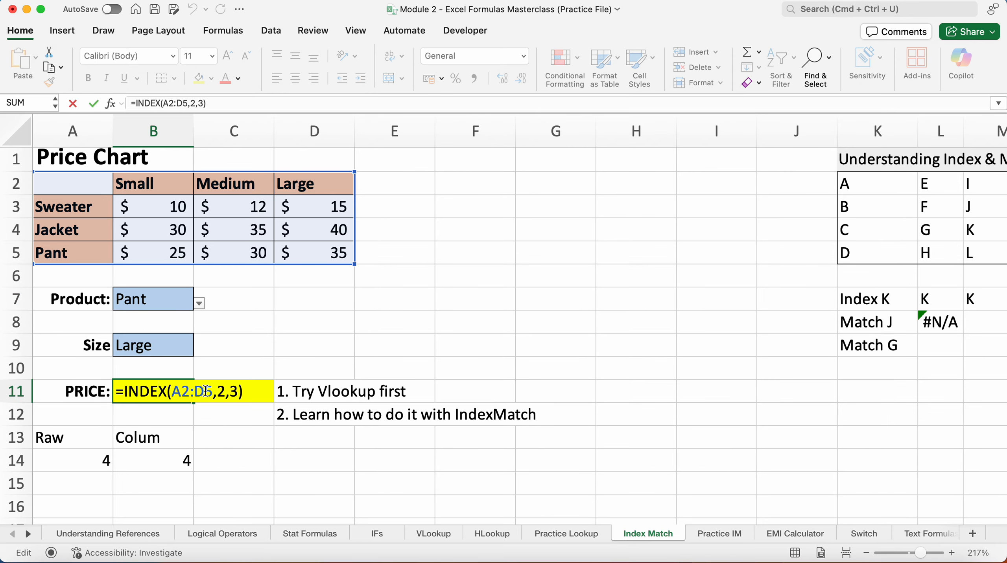
click(226, 392)
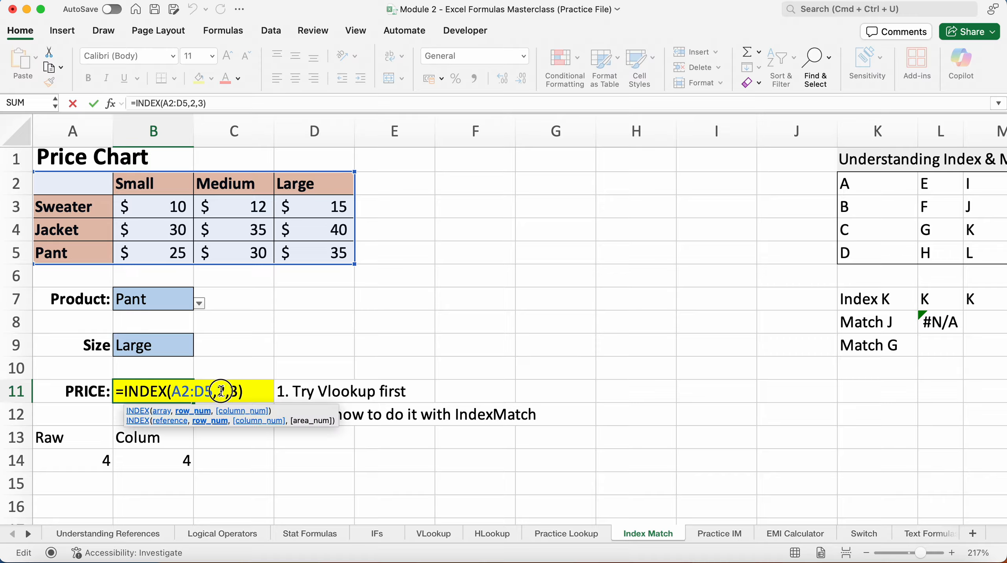
double_click(224, 392)
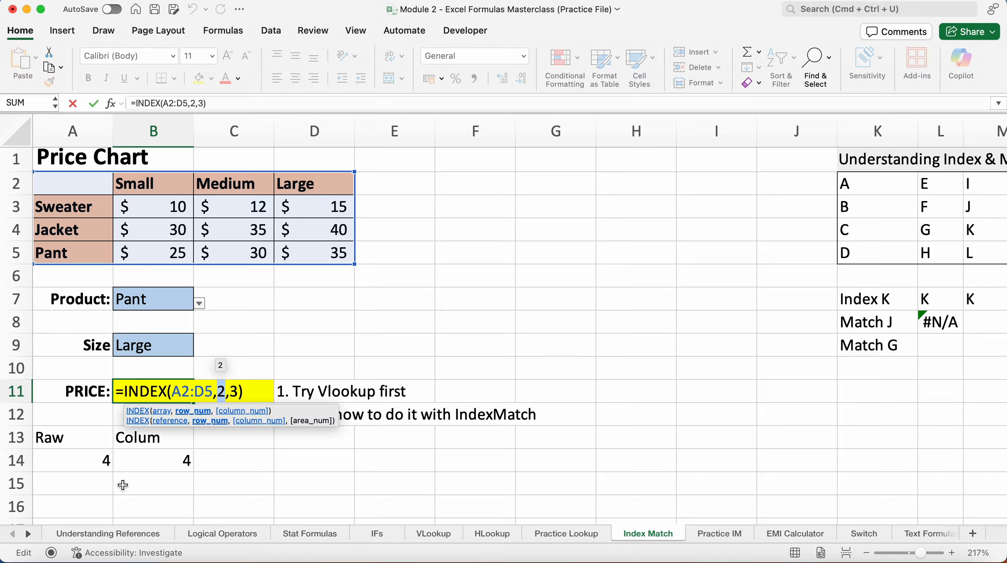
click(73, 459)
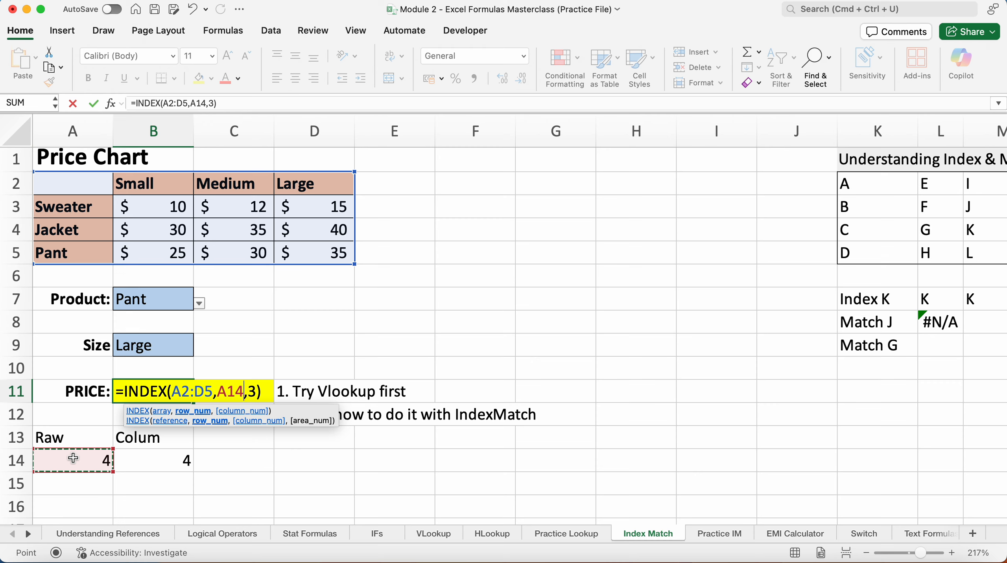
key(Escape)
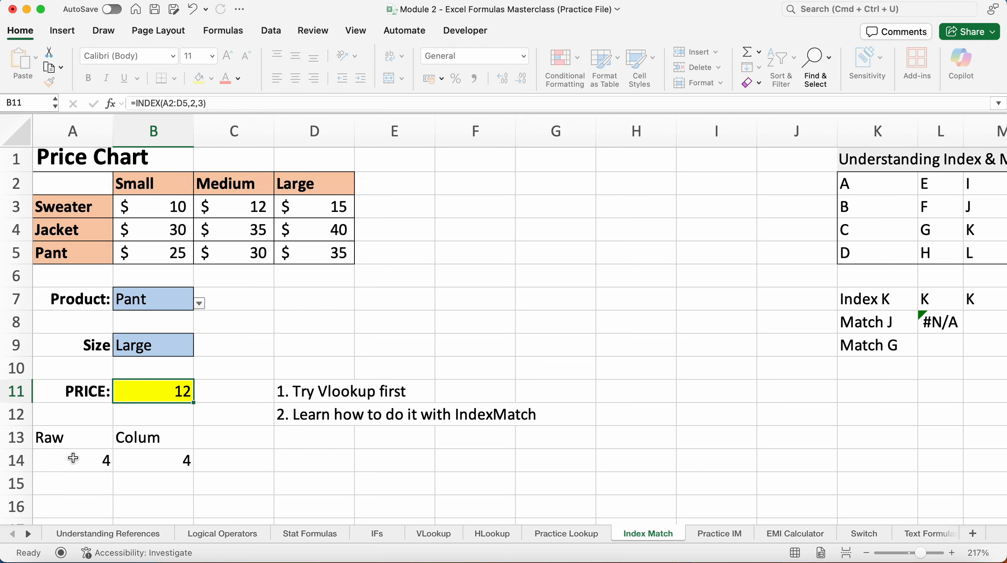
click(281, 456)
click(71, 460)
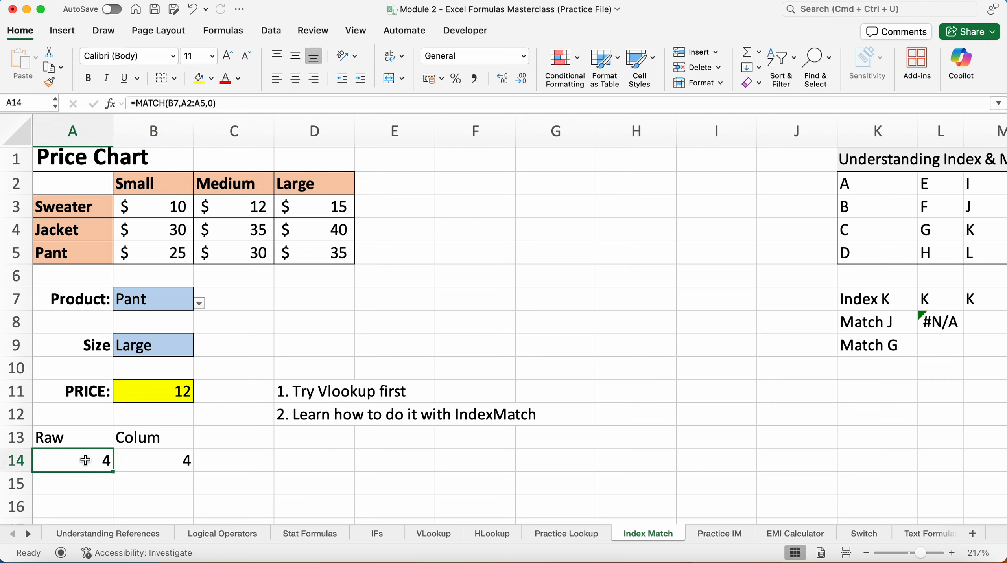
double_click(81, 460)
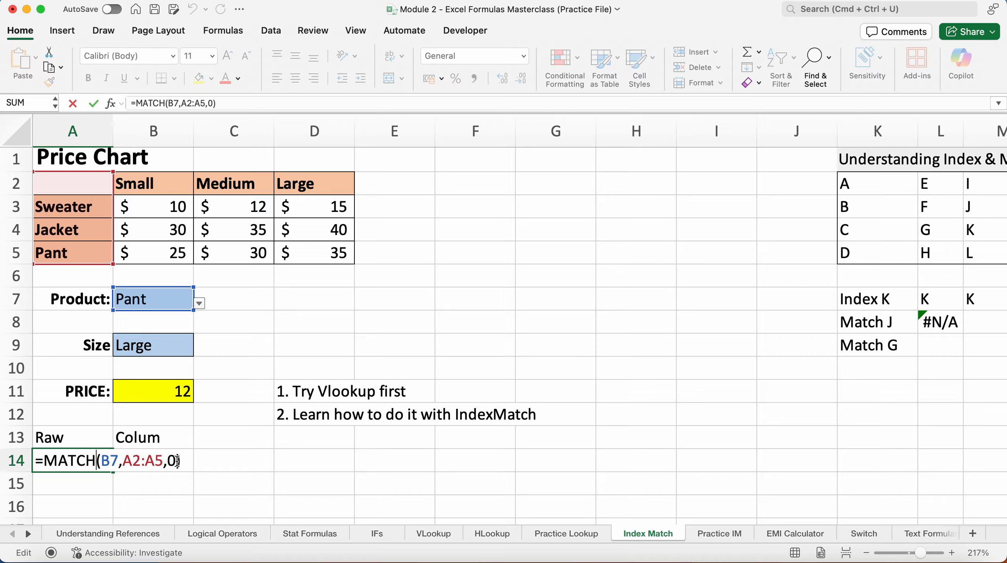
drag(184, 460, 48, 459)
click(156, 392)
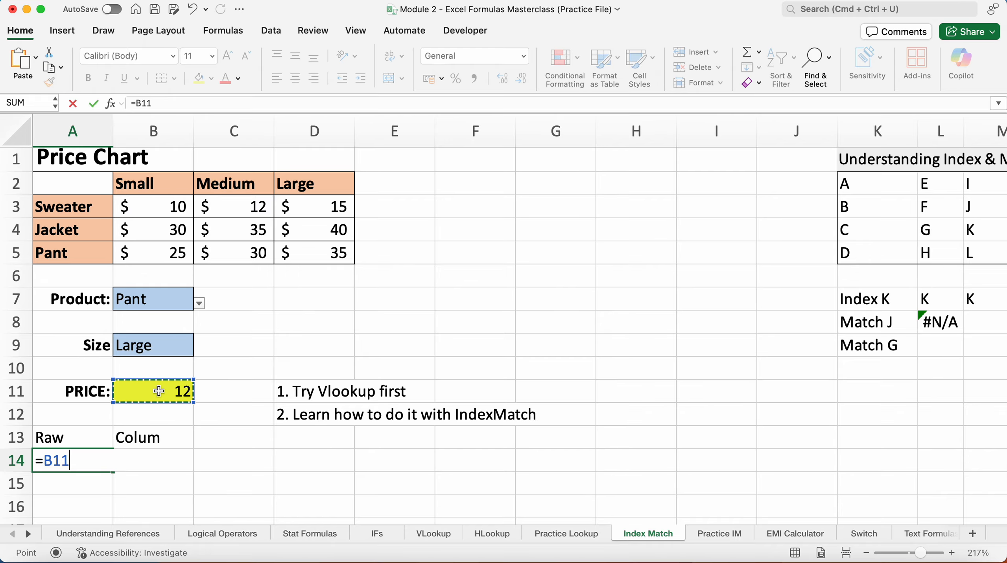
key(Escape)
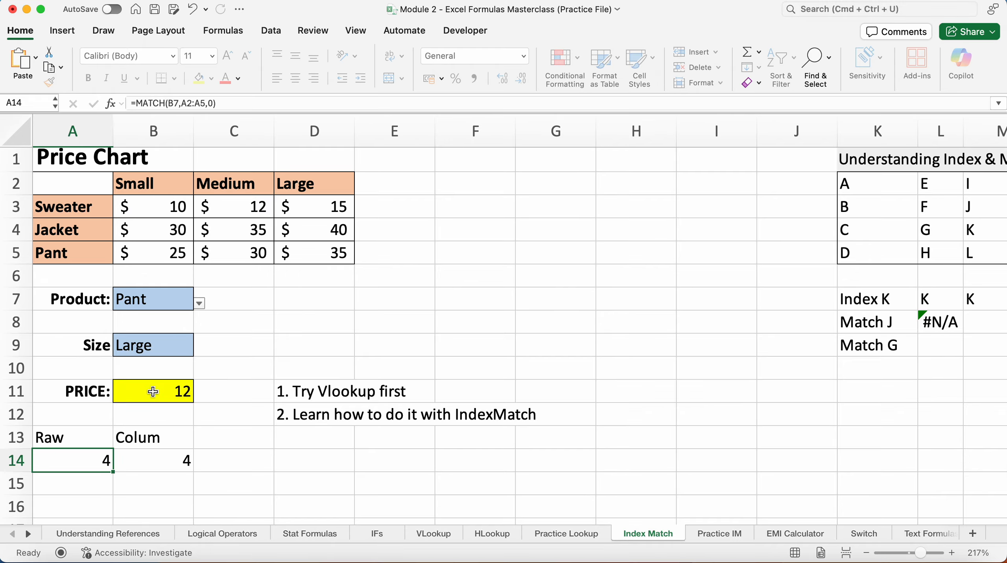
Copy the expression MATCH(B7,A2:A5,0), without its equals sign, from the row formula in A14 and leave that cell unchanged
double_click(101, 458)
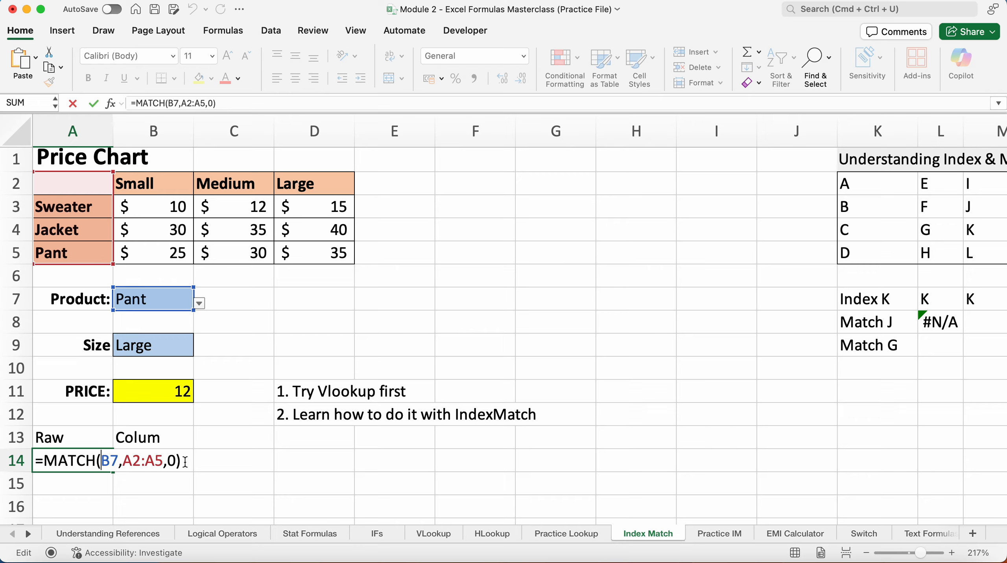
key(shift+Left)
key(shift+Left)
key(shift+Left)
key(shift+Left)
key(shift+Left)
key(shift+Left)
key(shift+Left)
key(shift+Left)
key(shift+Left)
key(shift+Left)
key(shift+Left)
key(shift+Left)
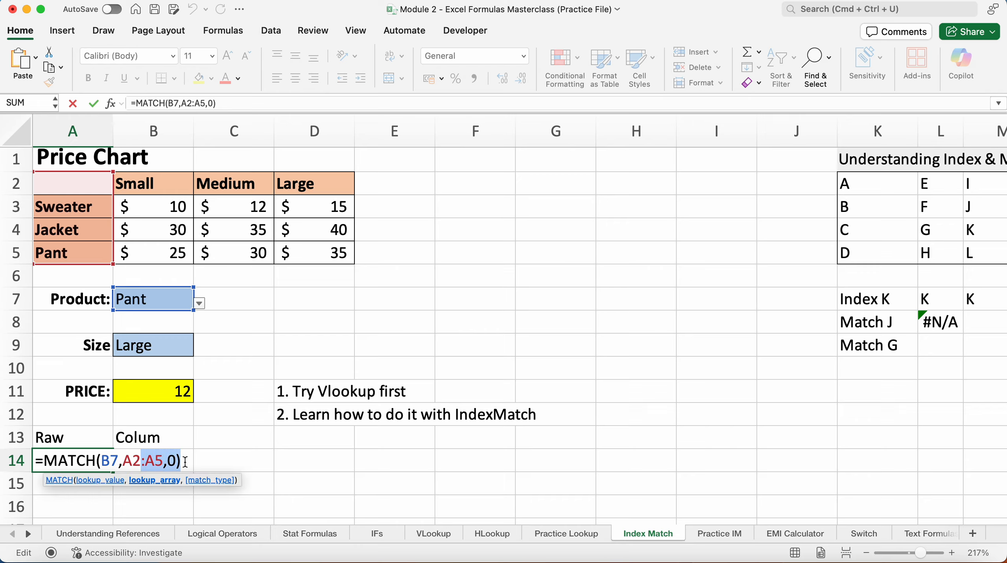
key(shift+Left)
key(shift+Left)
key(shift+Left)
key(shift+Left)
key(shift+Left)
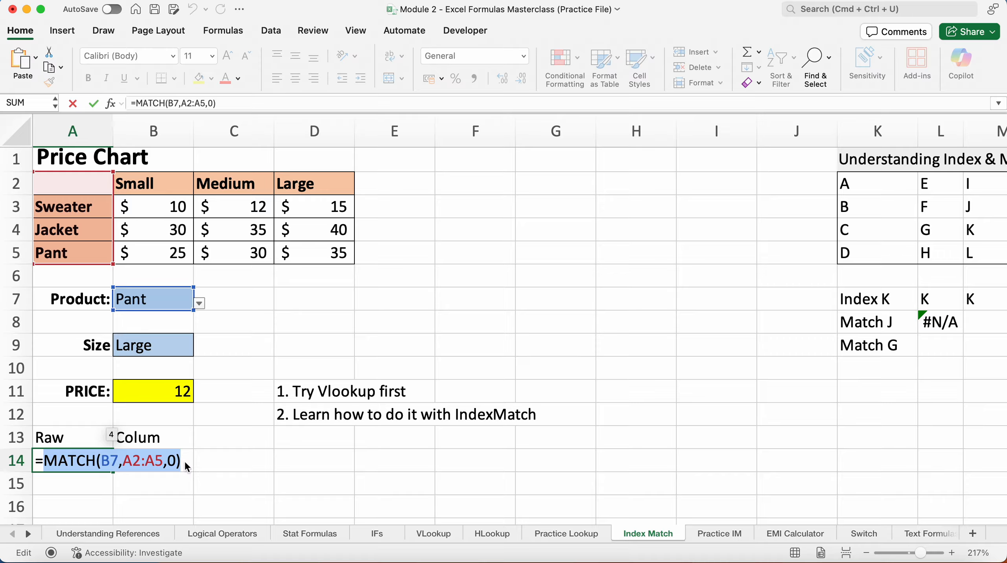
click(266, 462)
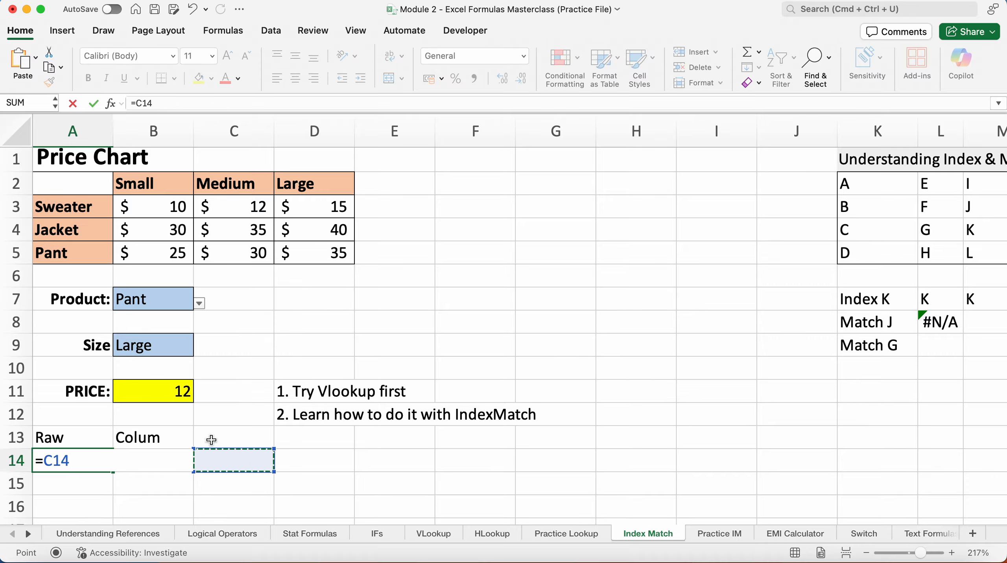
key(Escape)
Replace the row number 2 in B11's INDEX formula with the copied MATCH(B7,A2:A5,0) expression
double_click(166, 391)
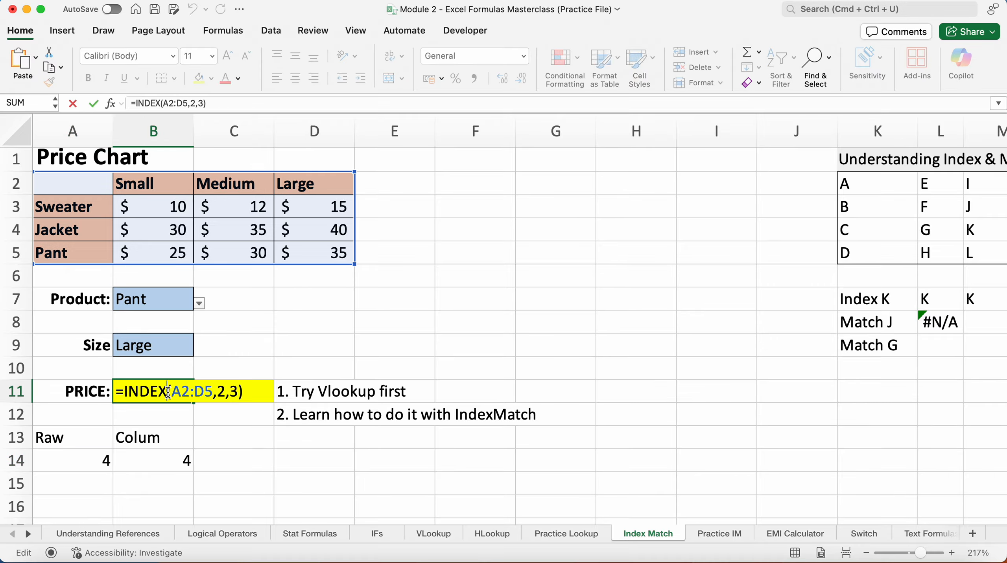
double_click(222, 392)
key(super+v)
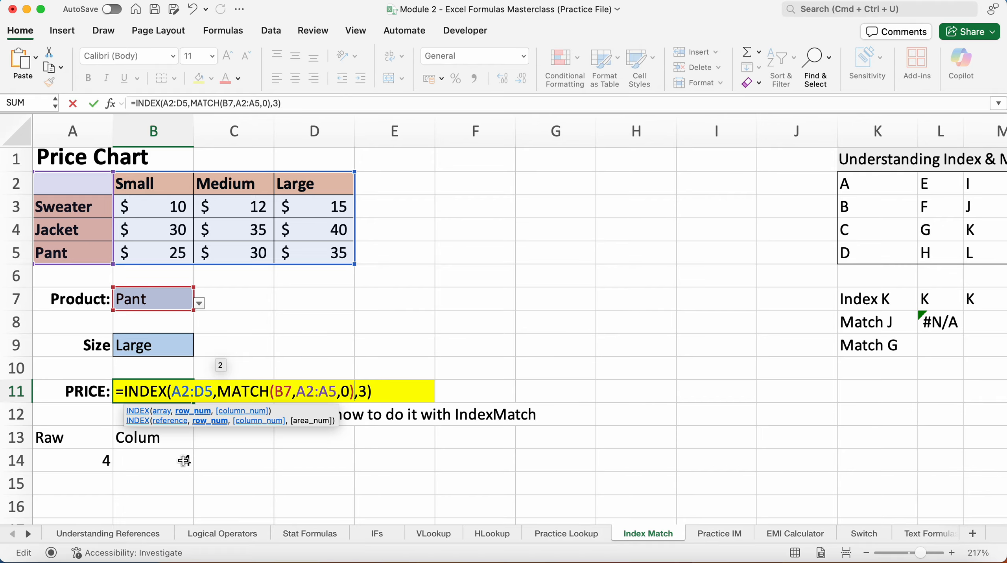
key(Return)
click(157, 389)
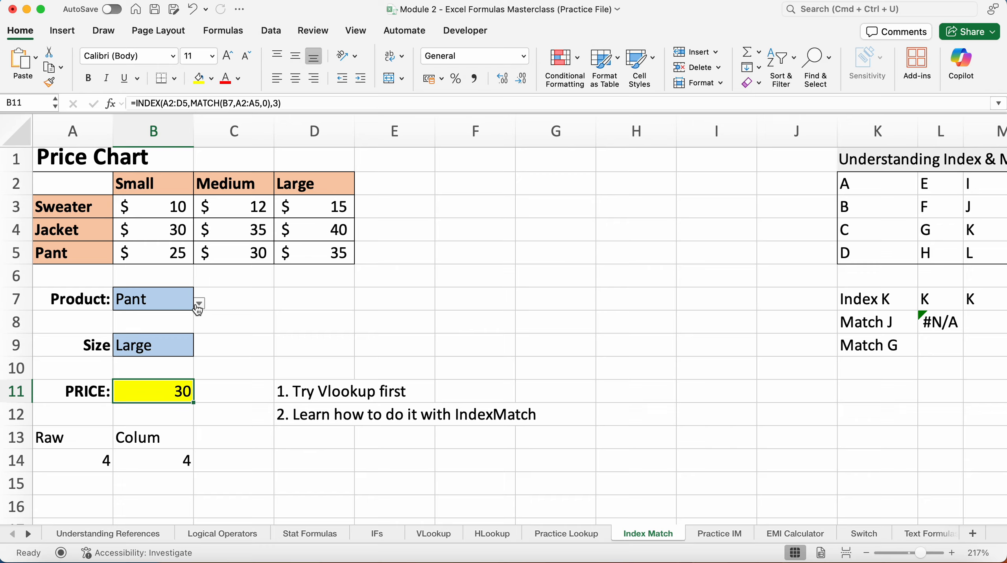
Test the row lookup in B11 by switching the product in B7 to Jacket and finally Sweater
click(164, 302)
click(200, 303)
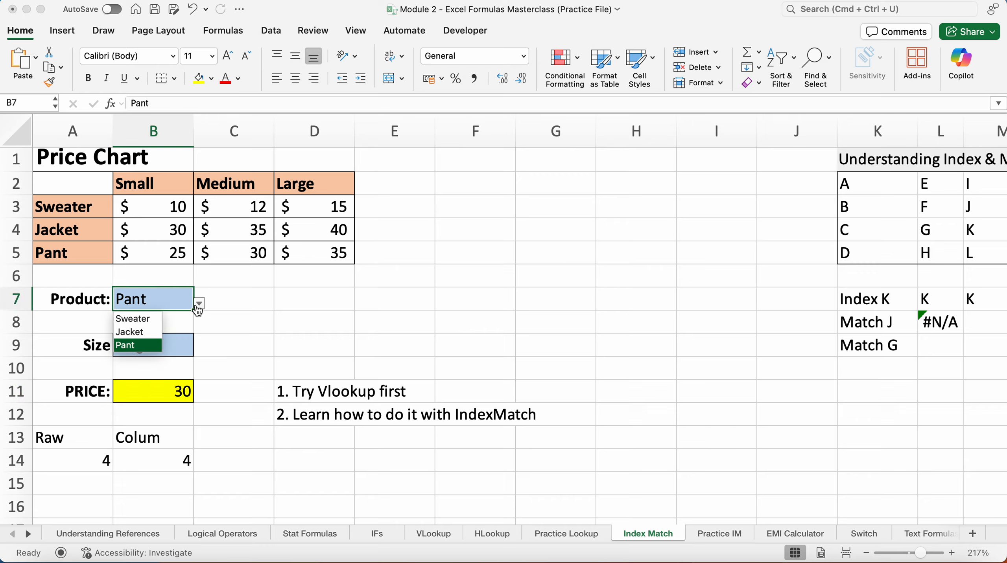
key(Up)
key(Return)
click(200, 302)
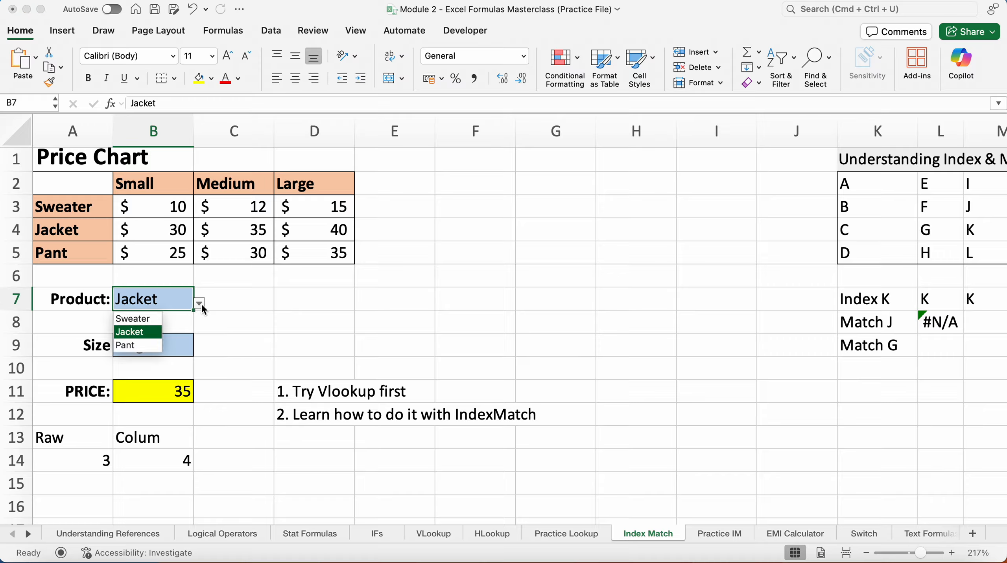
click(151, 319)
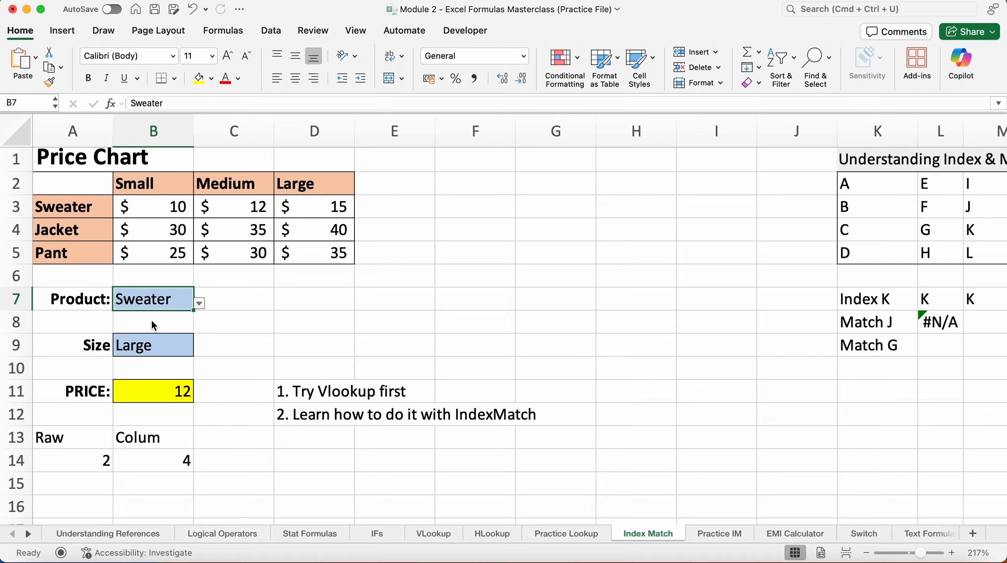
click(165, 345)
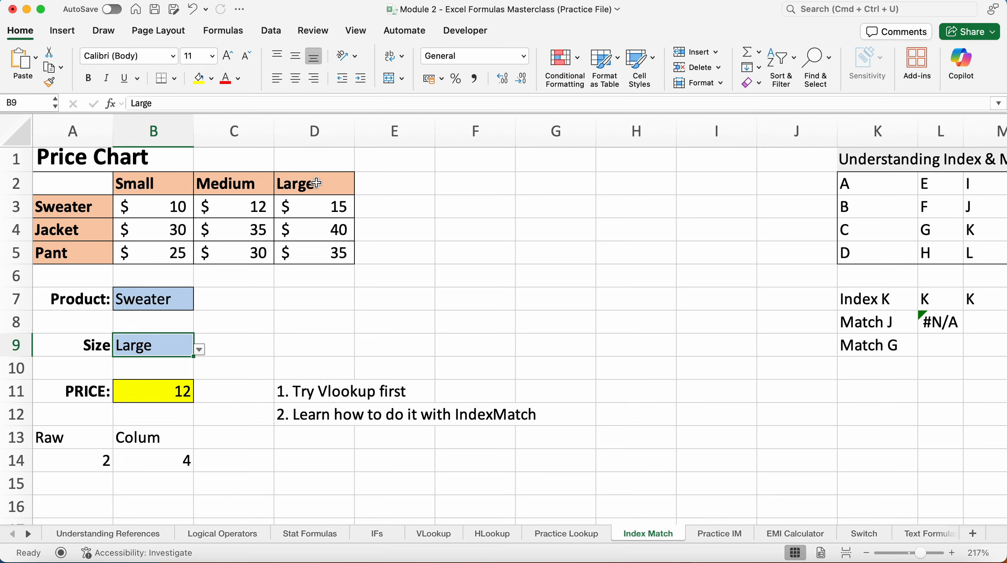
Copy the expression MATCH(B9,A2:D2,0), without its equals sign, from the column formula in B14 and leave that cell unchanged
click(166, 463)
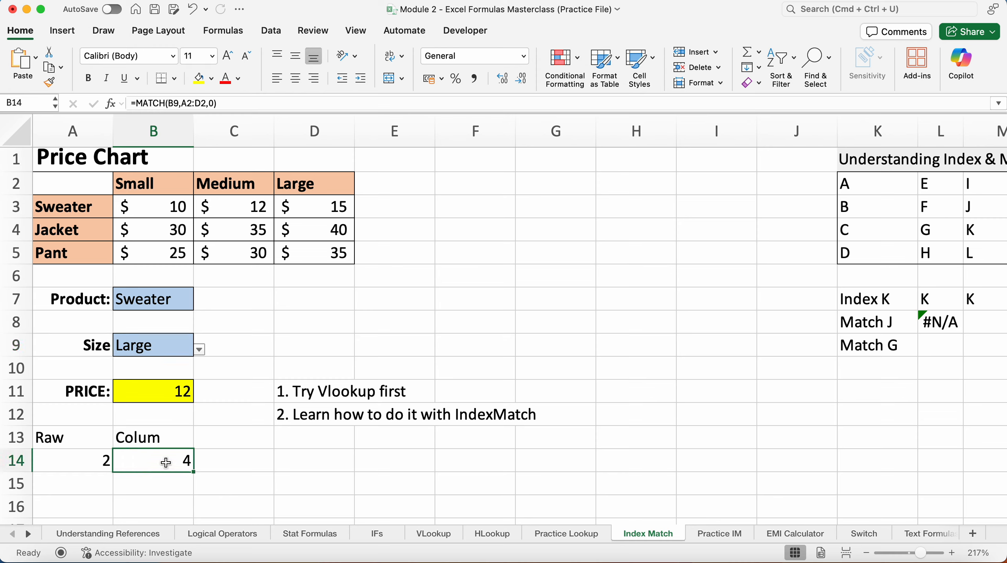
double_click(166, 462)
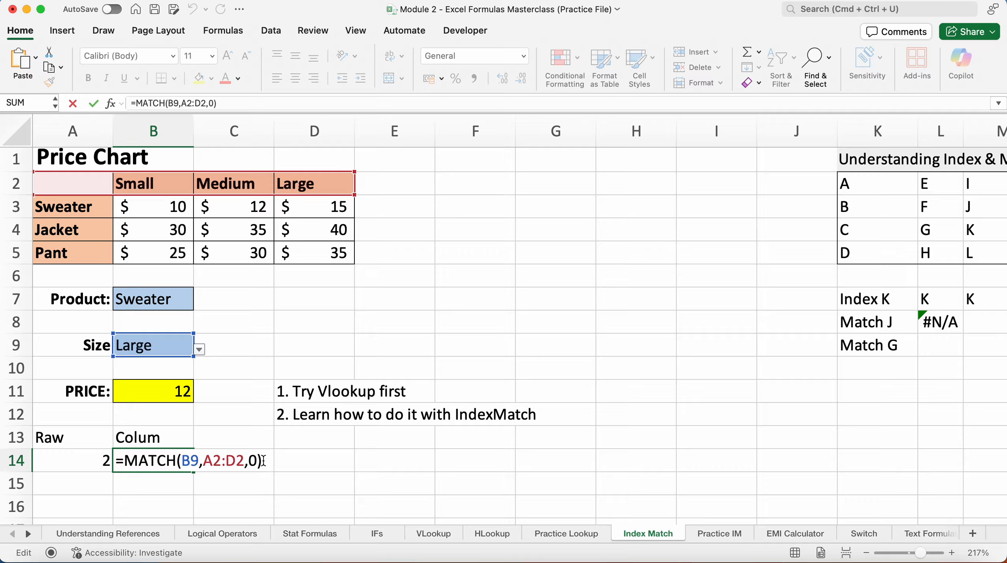
drag(263, 461, 130, 461)
key(super+c)
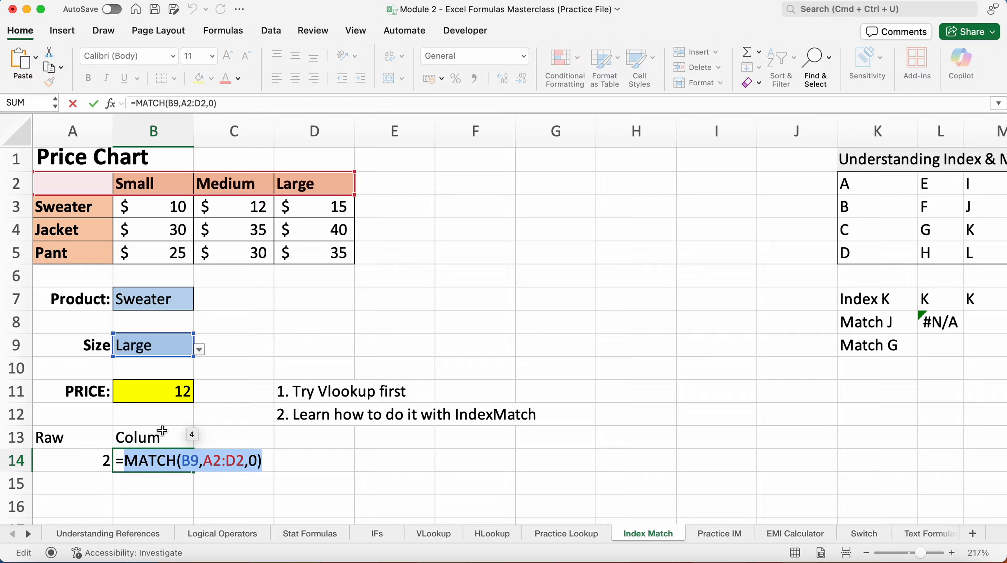
key(Escape)
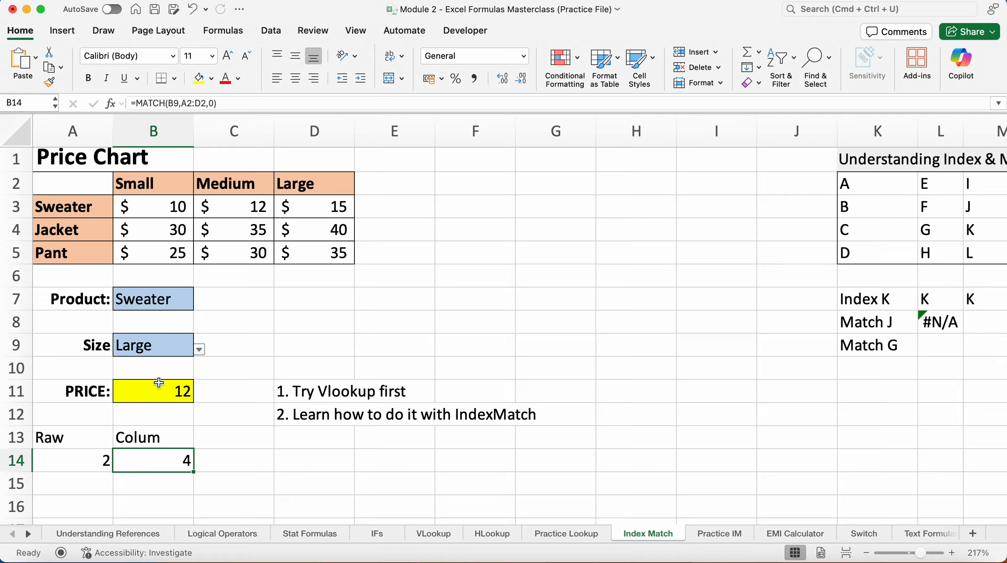
Replace the column number 3 in B11's INDEX formula with the copied MATCH(B9,A2:D2,0) expression
double_click(157, 392)
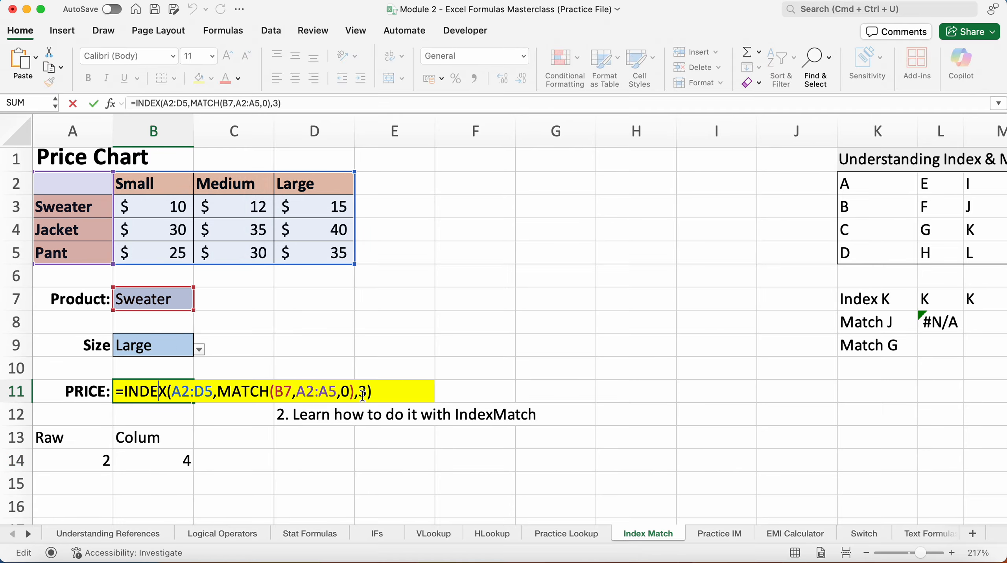
drag(368, 393, 363, 393)
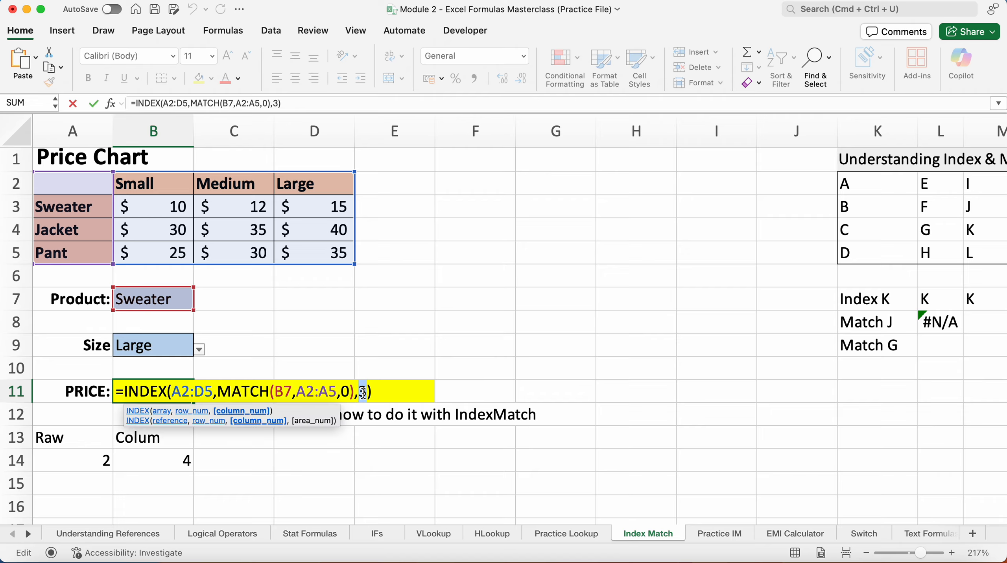
key(super+v)
key(Return)
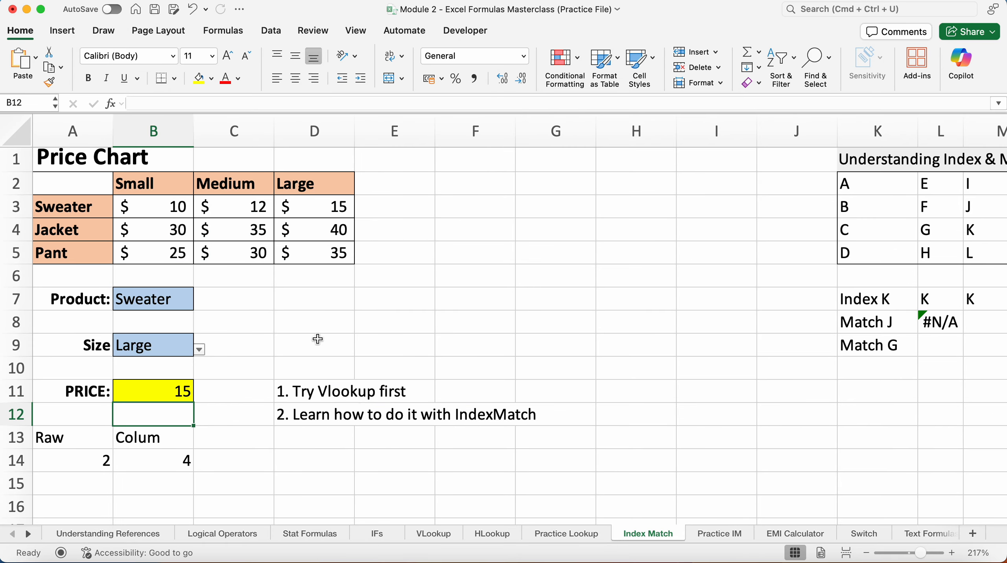
Test the combined INDEX and MATCH formula by switching the product in B7 to Jacket
click(161, 300)
click(166, 343)
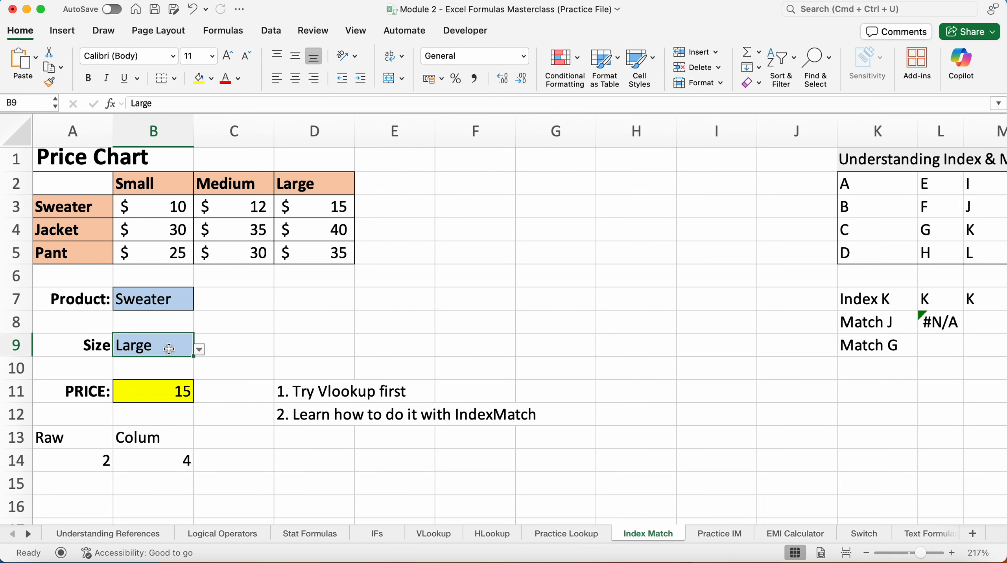
click(189, 302)
click(199, 303)
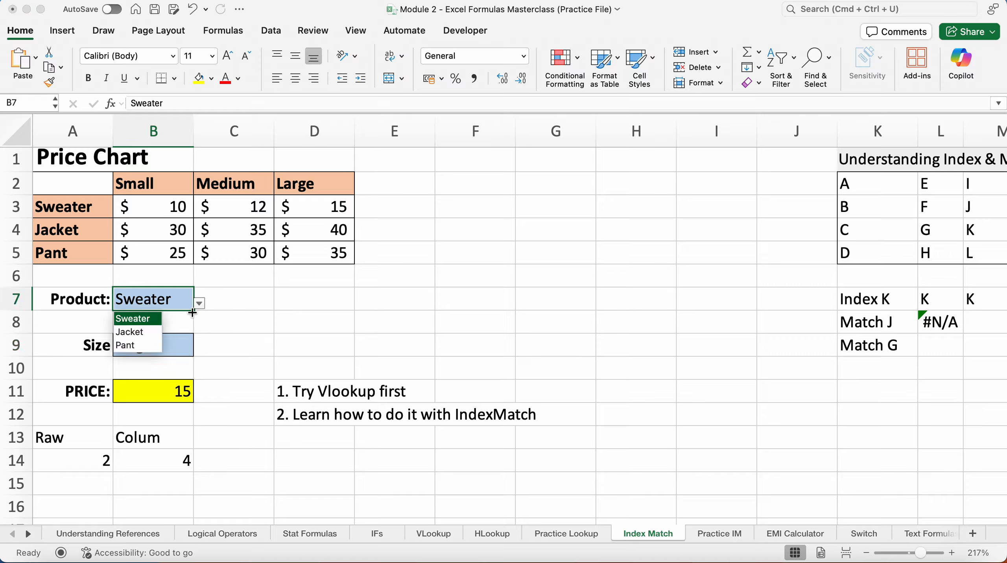
click(147, 332)
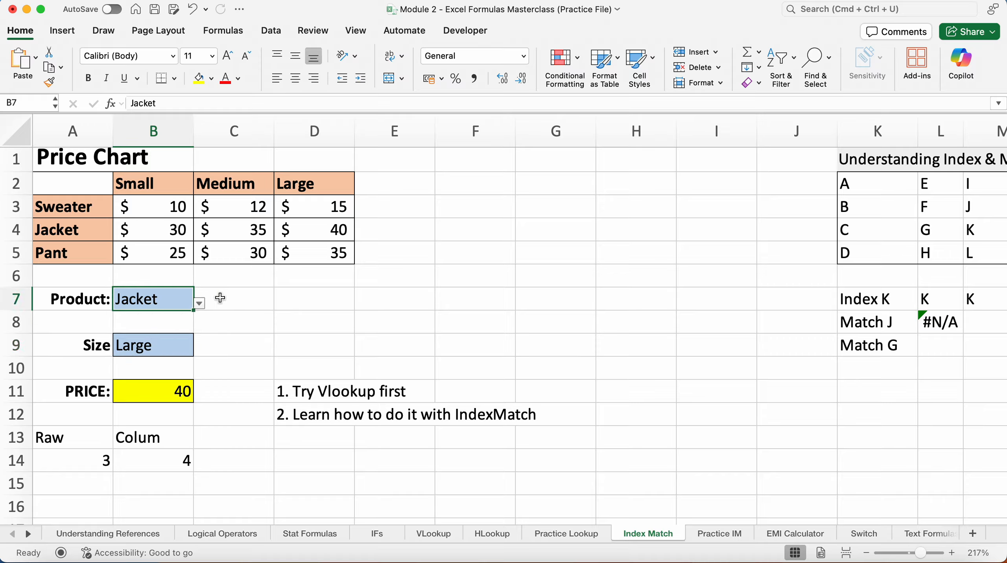
Test the combined price formula by switching the size in B9 to Medium, Small and finally Large
click(174, 338)
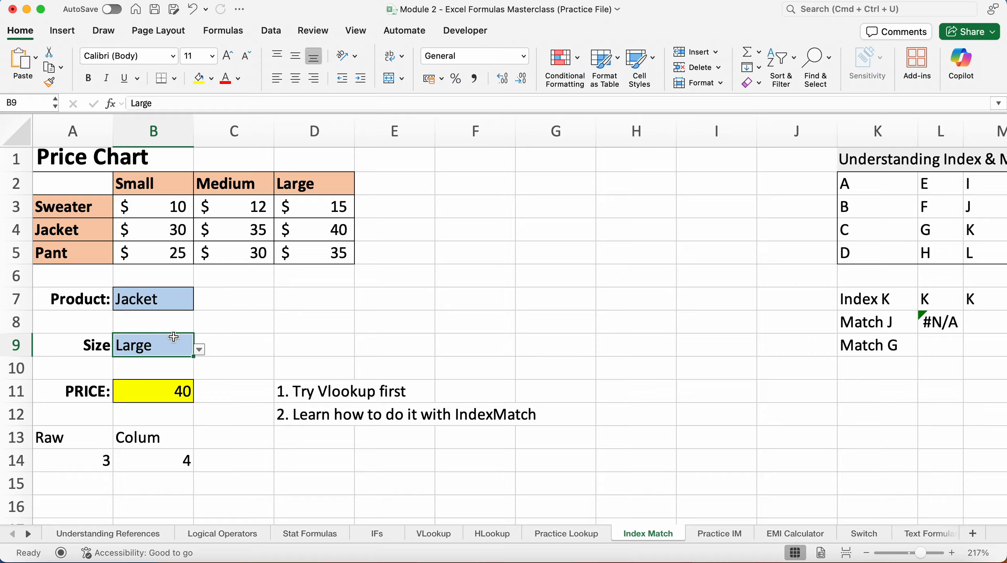
click(199, 348)
click(155, 378)
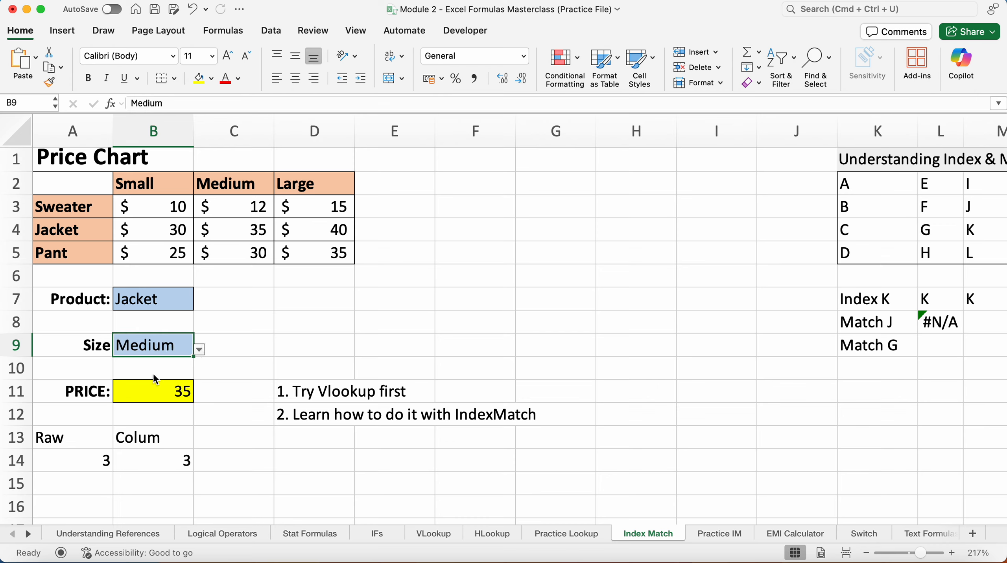
click(200, 350)
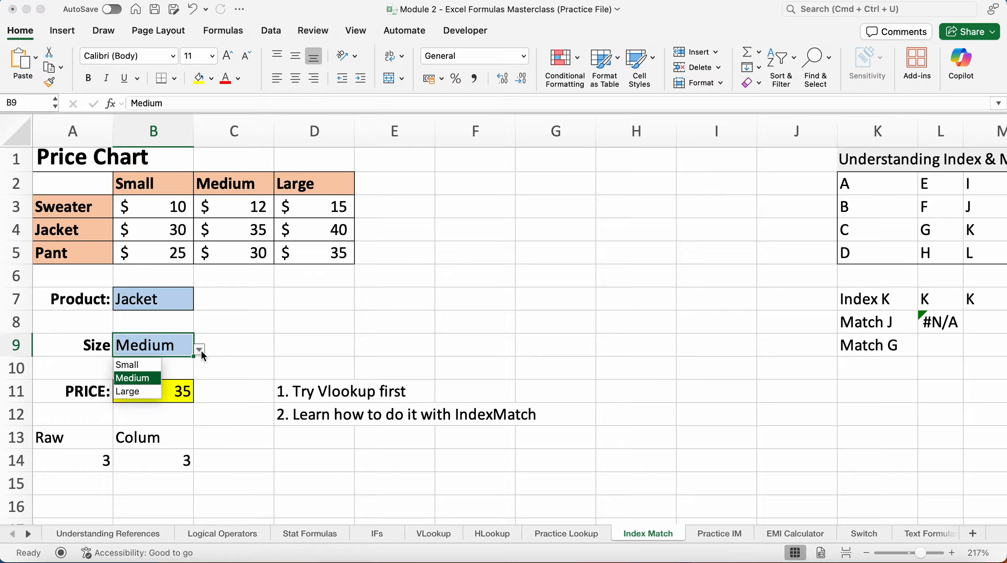
click(145, 367)
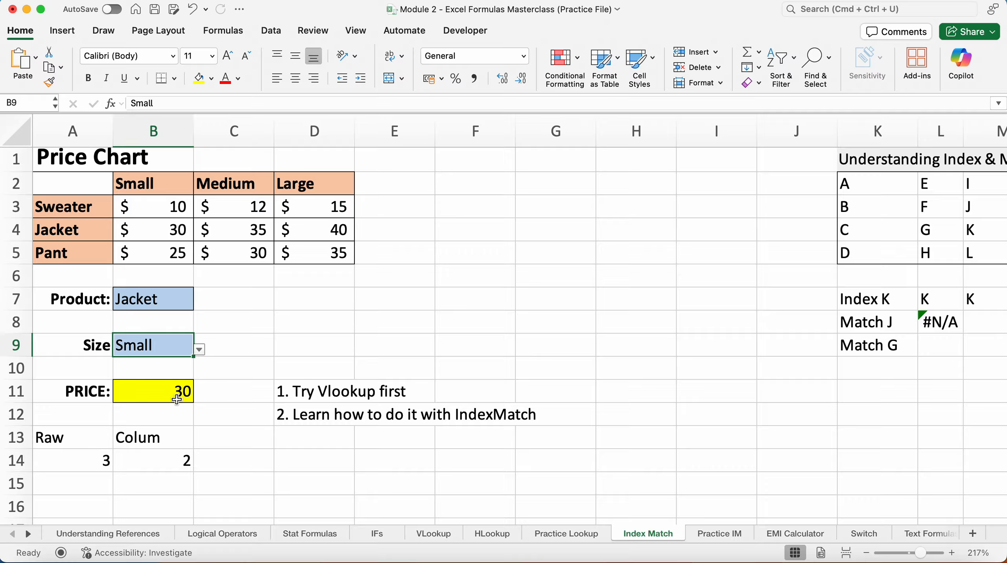
click(200, 349)
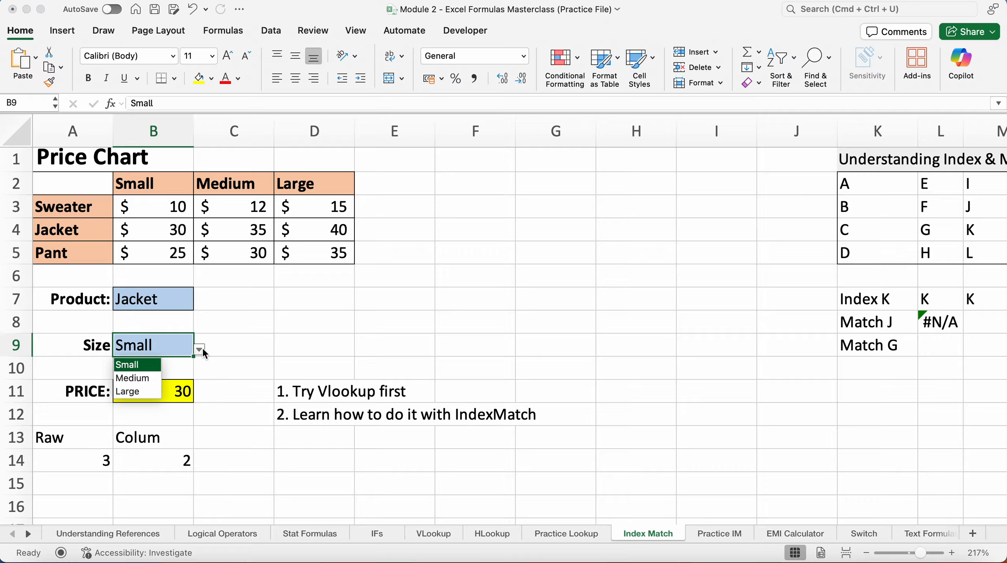
click(153, 393)
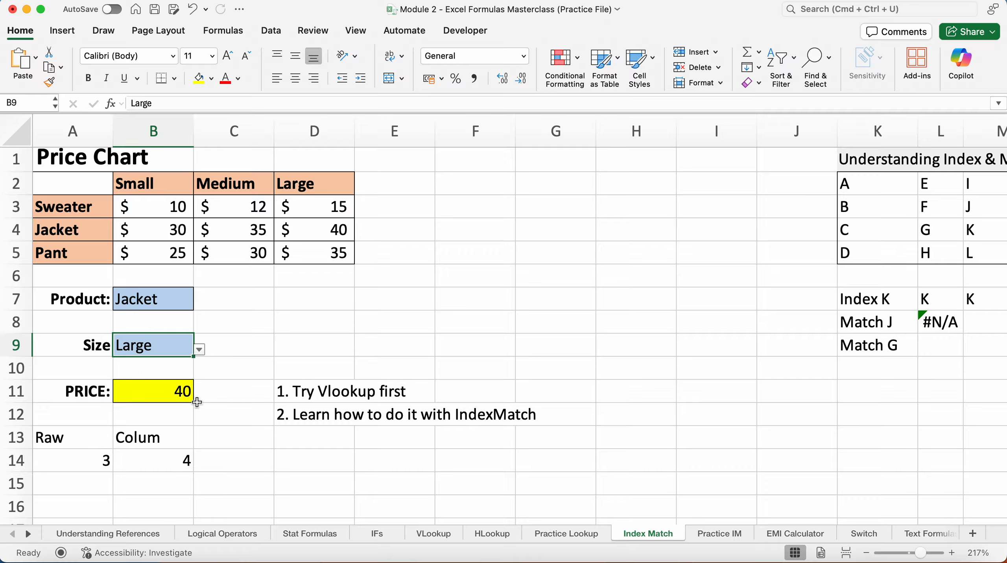
Set the product in B7 to Sweater to check its price for the selected size
click(158, 299)
click(200, 304)
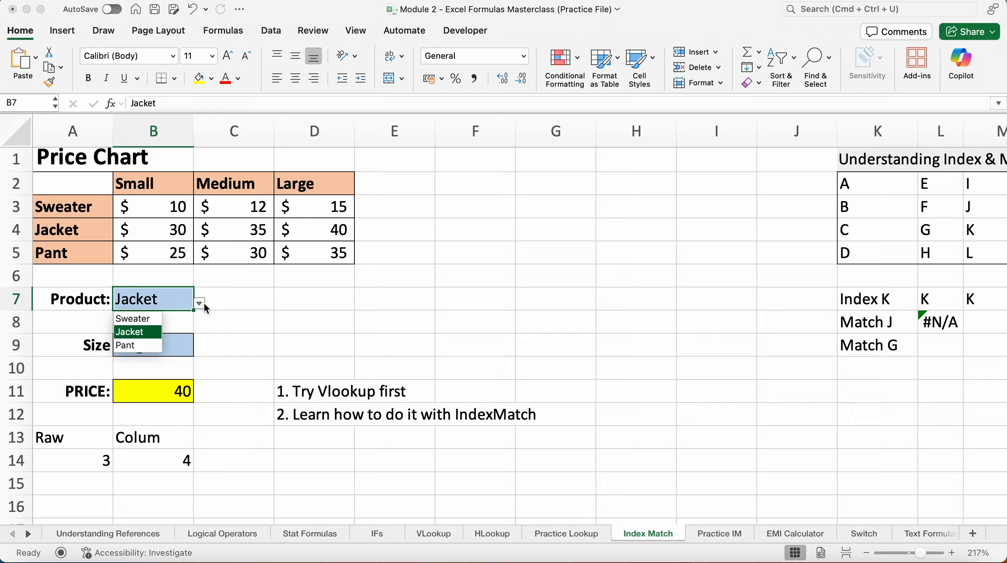
click(145, 318)
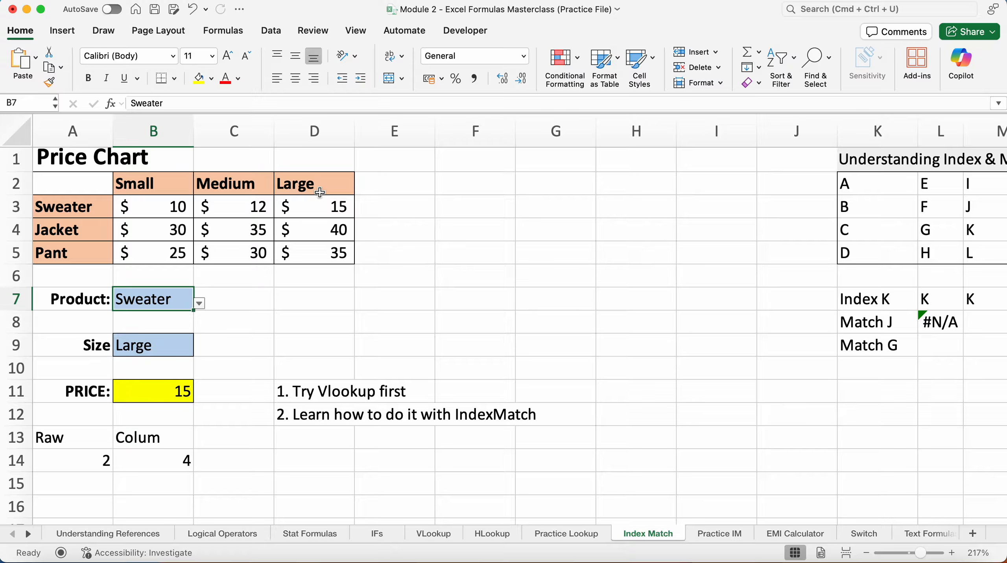
Clear the price formula in B11 and start a new INDEX formula with A2:D5 as its array
click(155, 393)
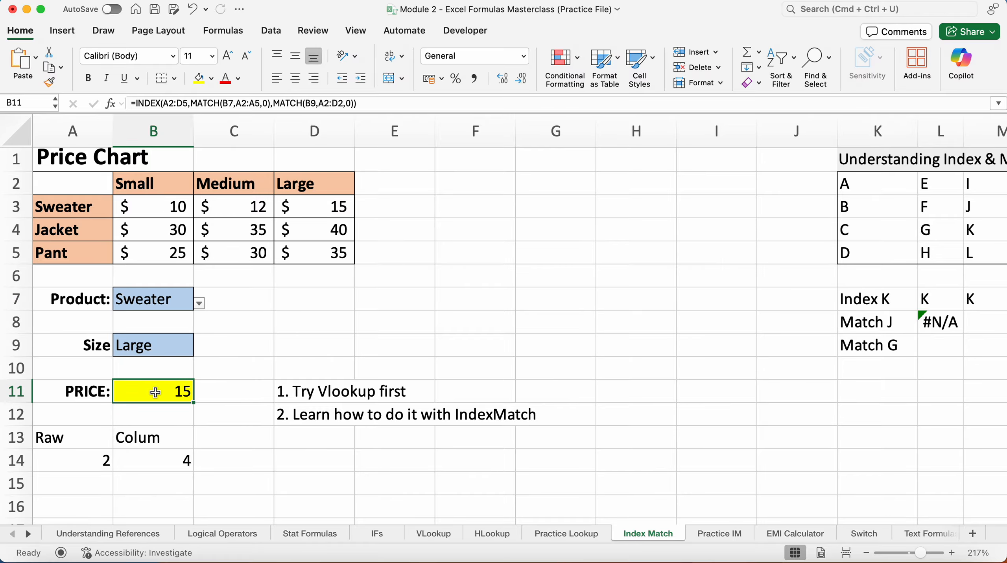
key(Delete)
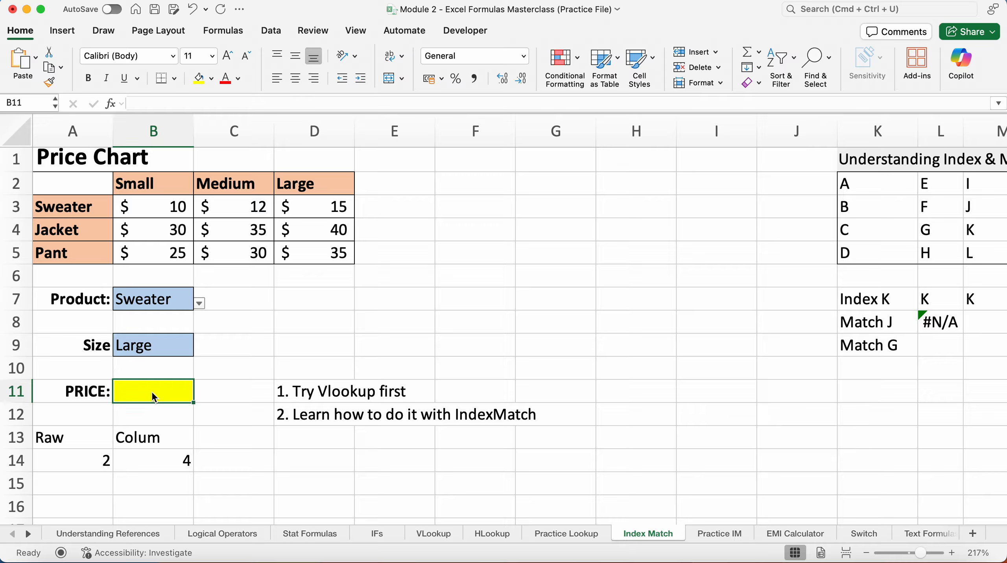
double_click(139, 392)
text(=)
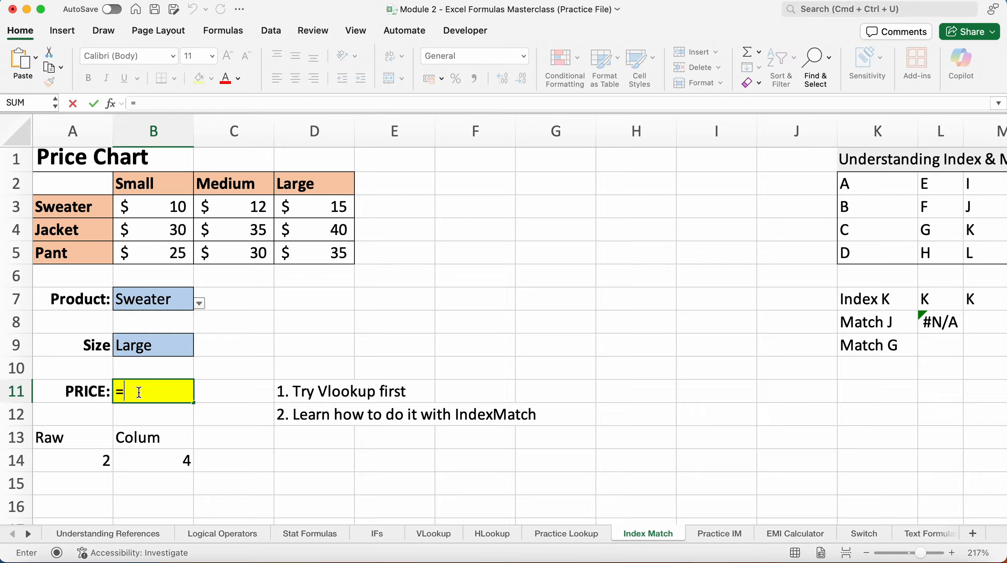
text(index)
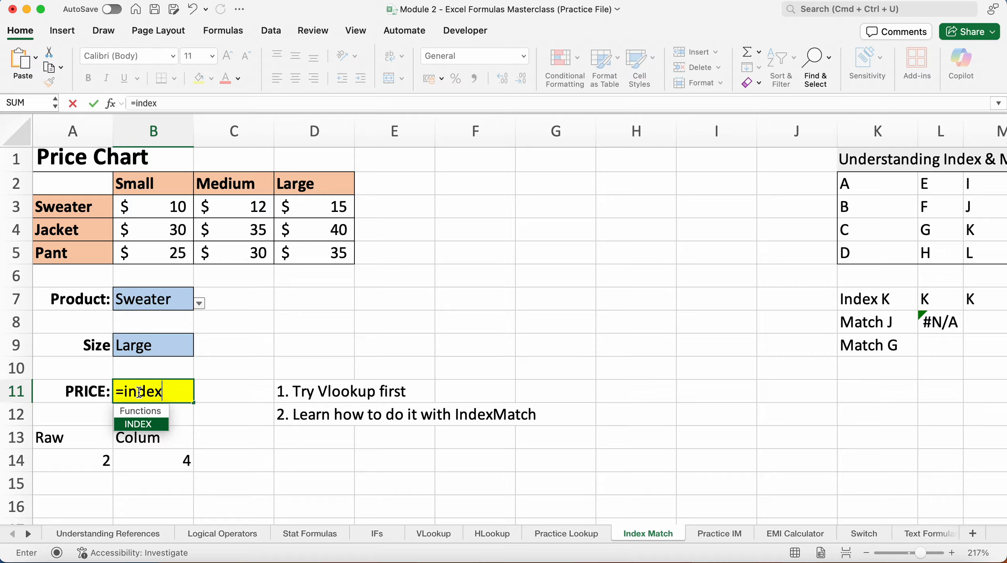
text(()
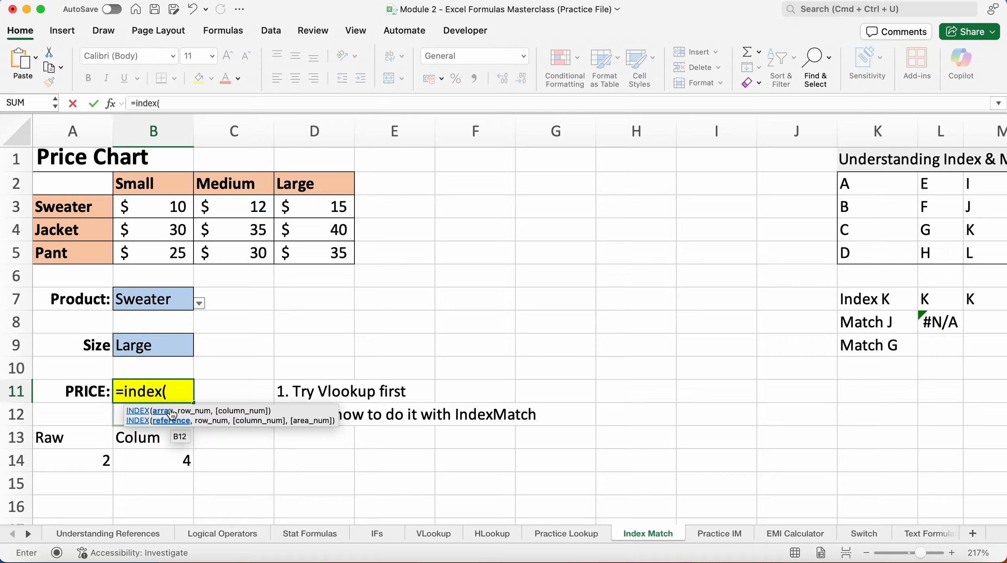
drag(67, 184, 289, 253)
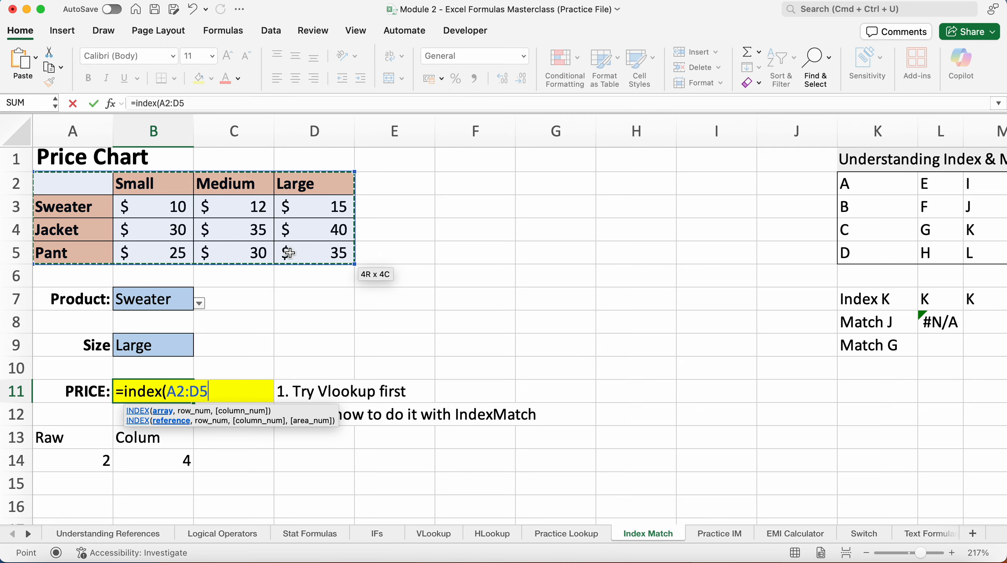
text(,)
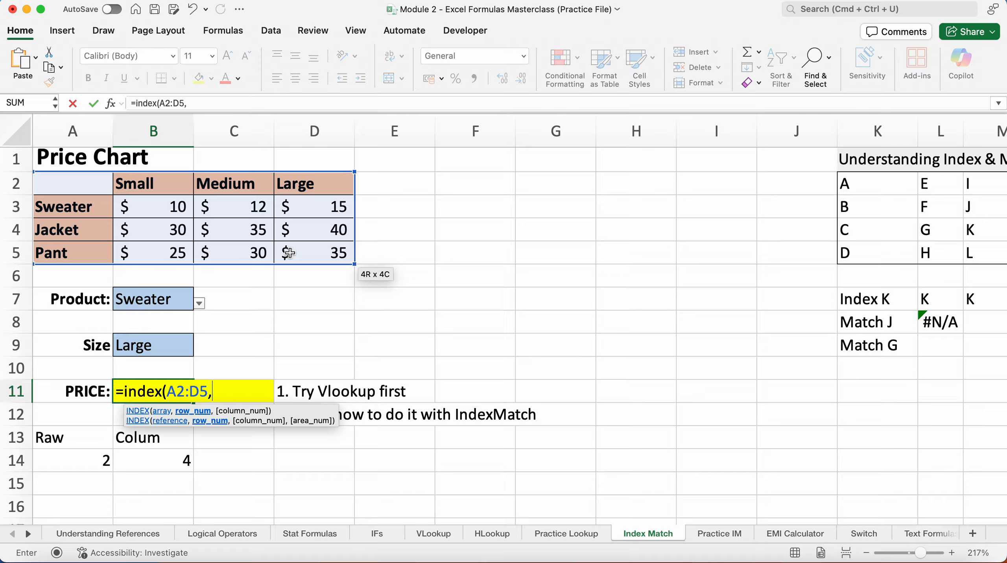
Add a MATCH as the INDEX row number, looking up B7 in A2:A5 with an exact match (0)
text(match)
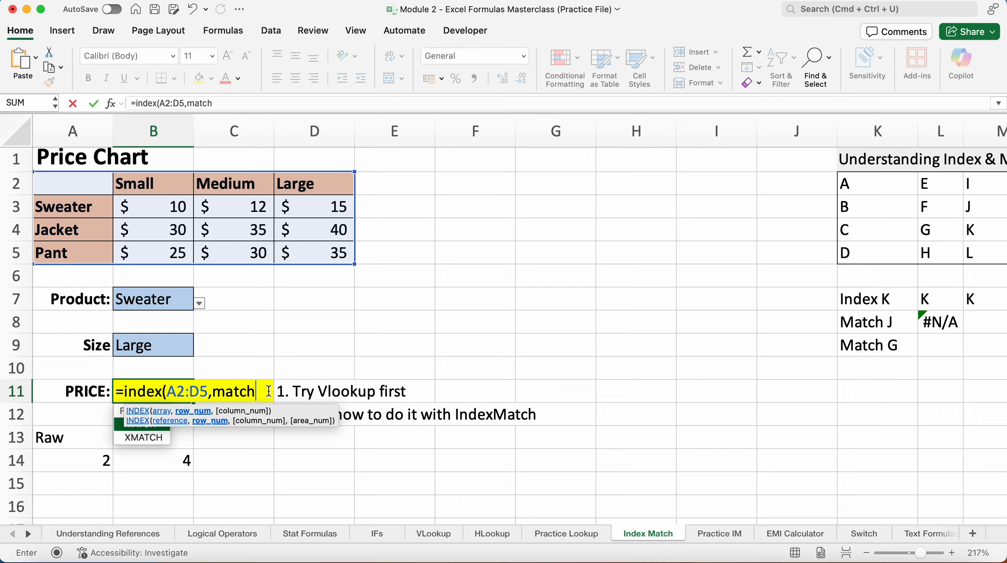
text(()
click(155, 299)
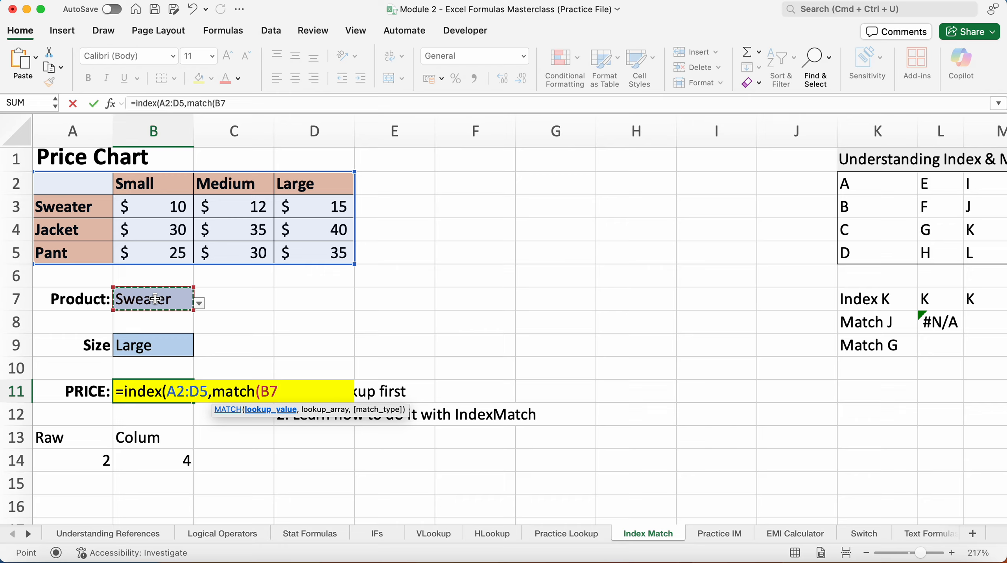
text(,)
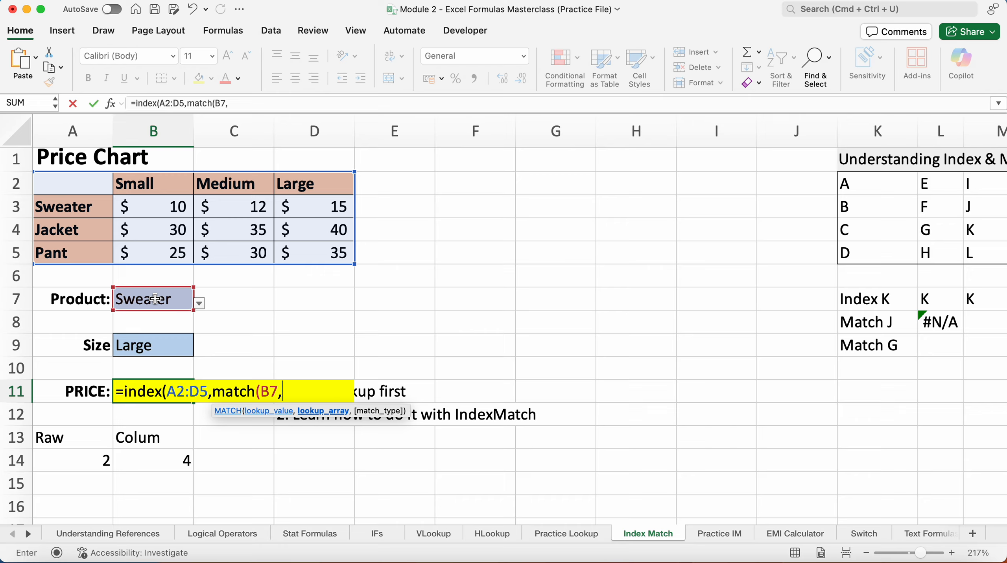
click(75, 182)
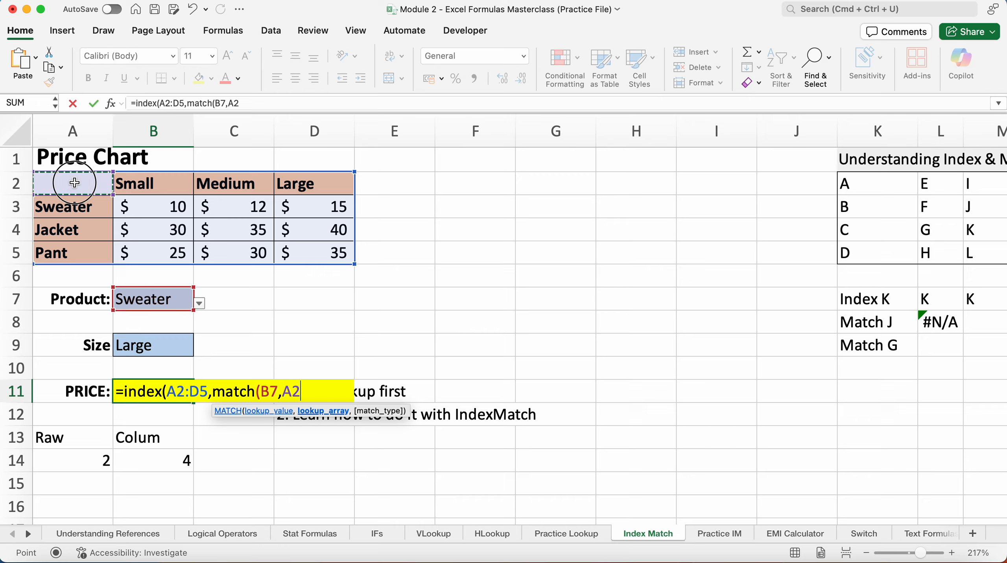
drag(74, 191, 79, 251)
text(,)
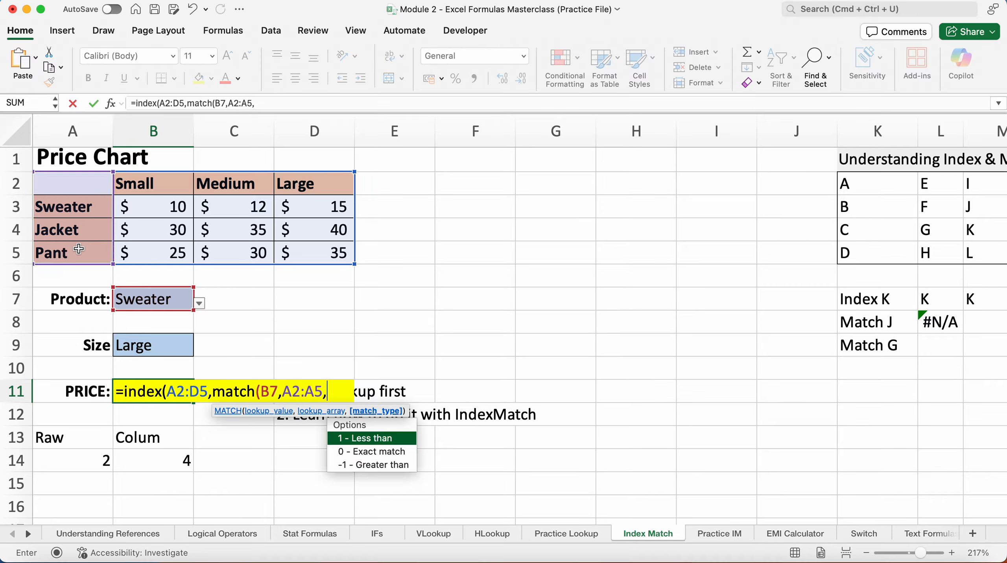
double_click(370, 452)
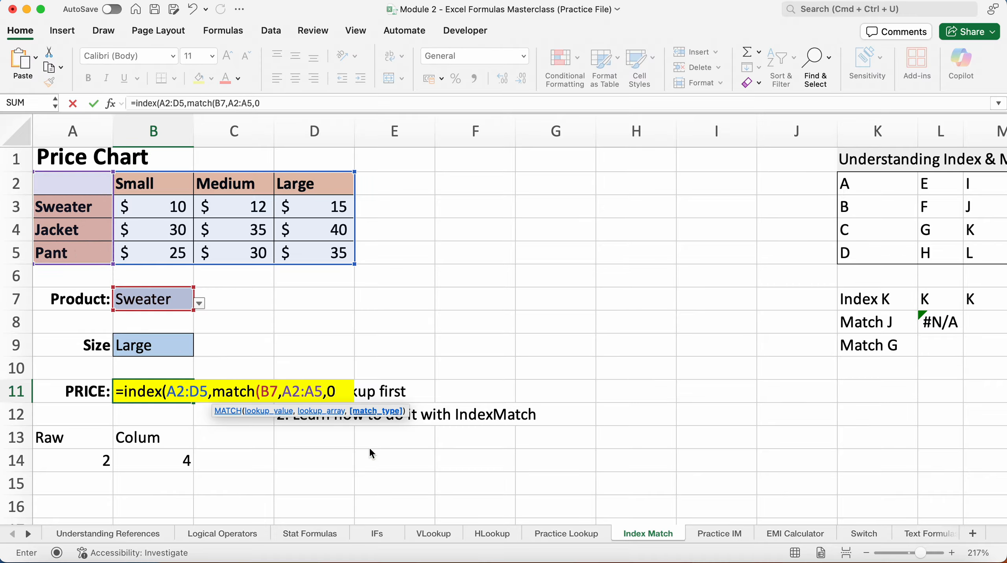
text())
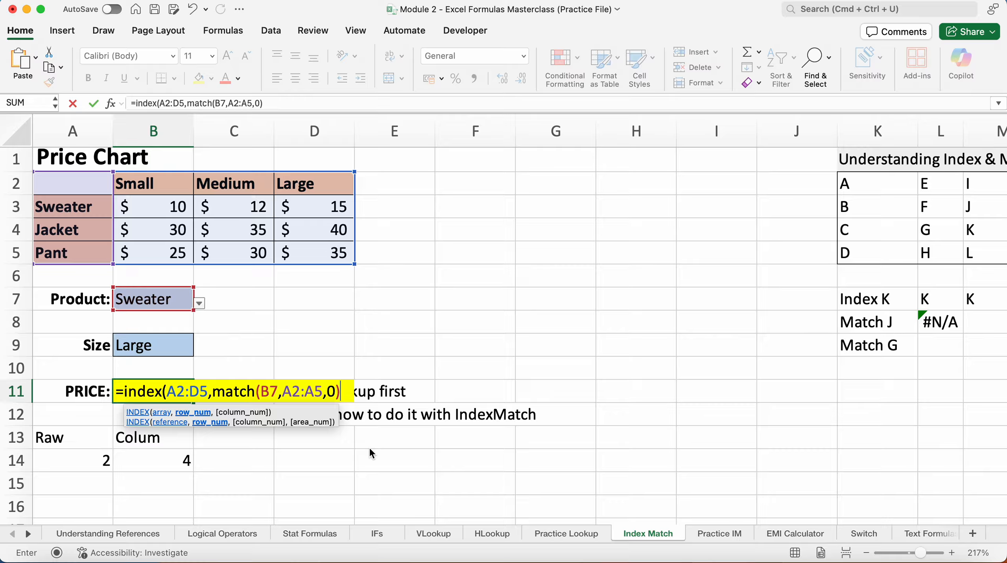
Start a second MATCH as the INDEX column number, with the size in B9 as its lookup value
text(,)
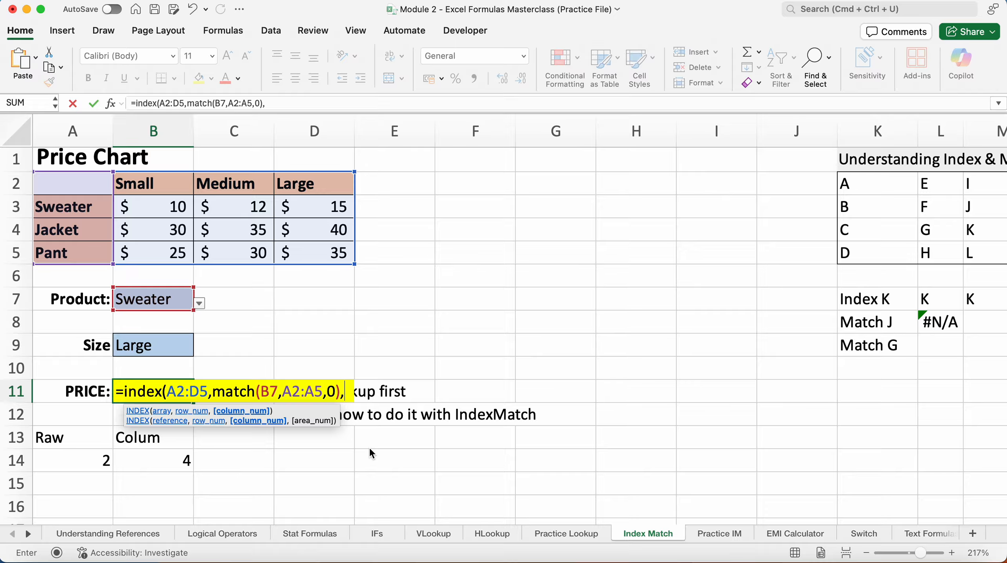
text(matc)
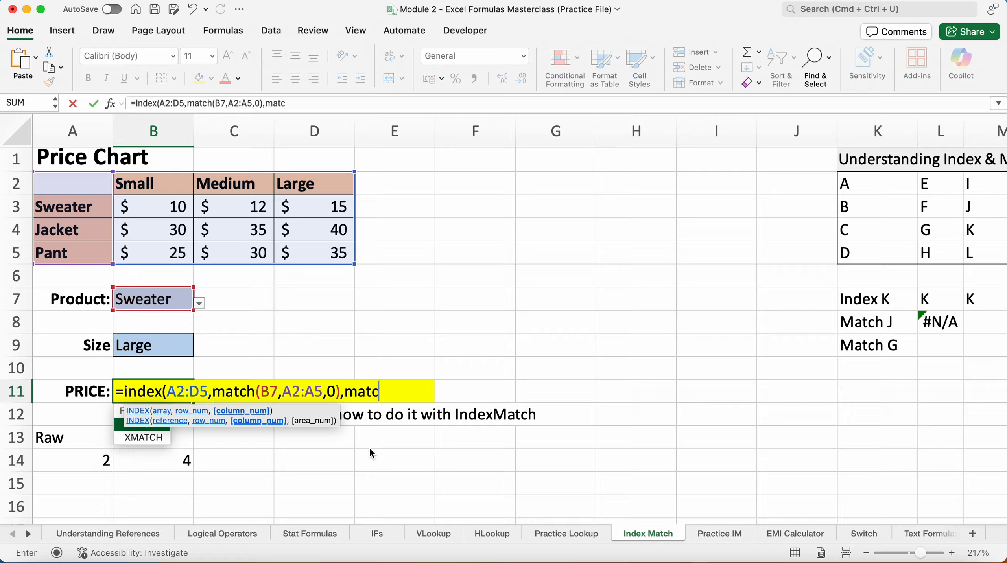
double_click(121, 425)
click(121, 425)
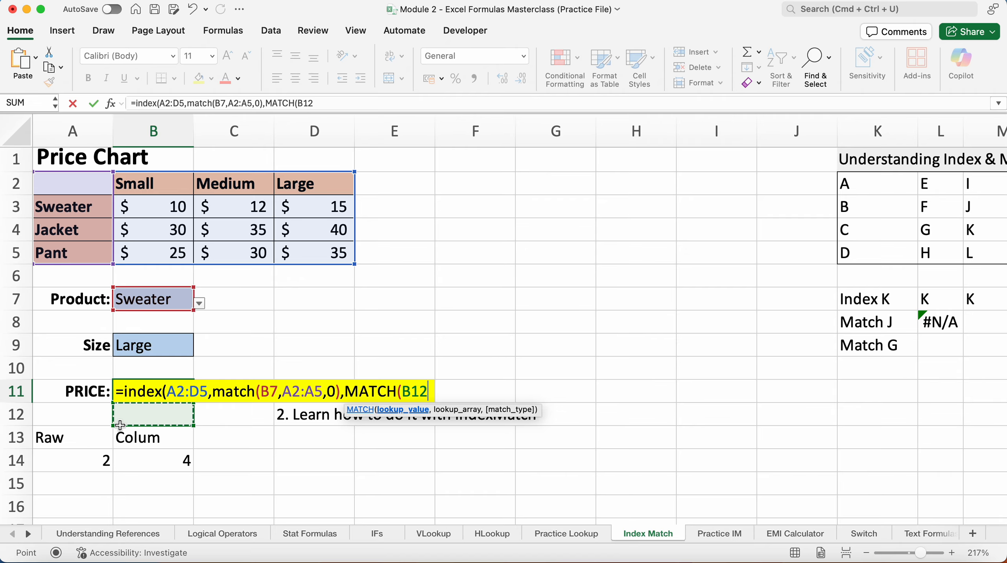
key(BackSpace)
key(BackSpace)
key(BackSpace)
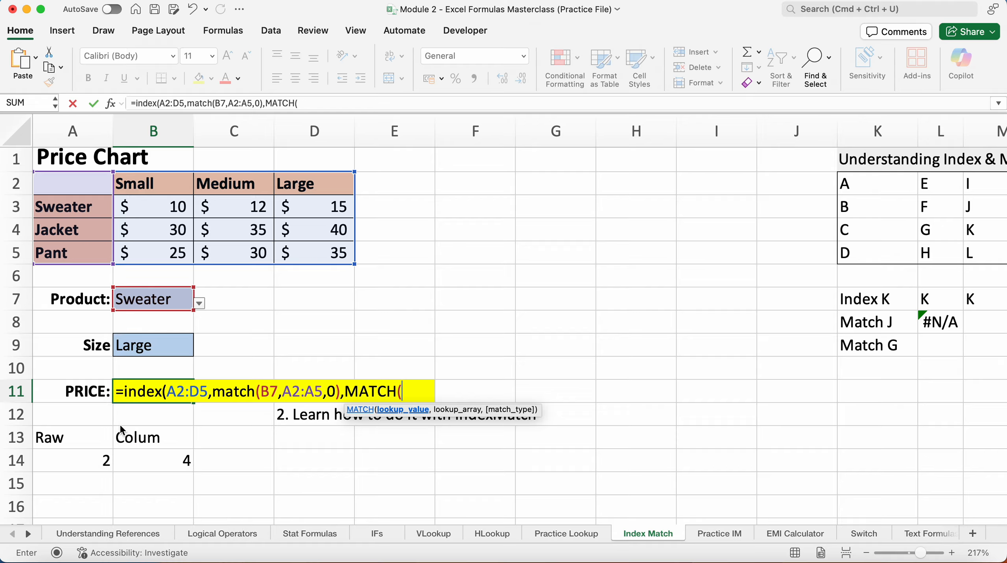
click(162, 346)
text(,)
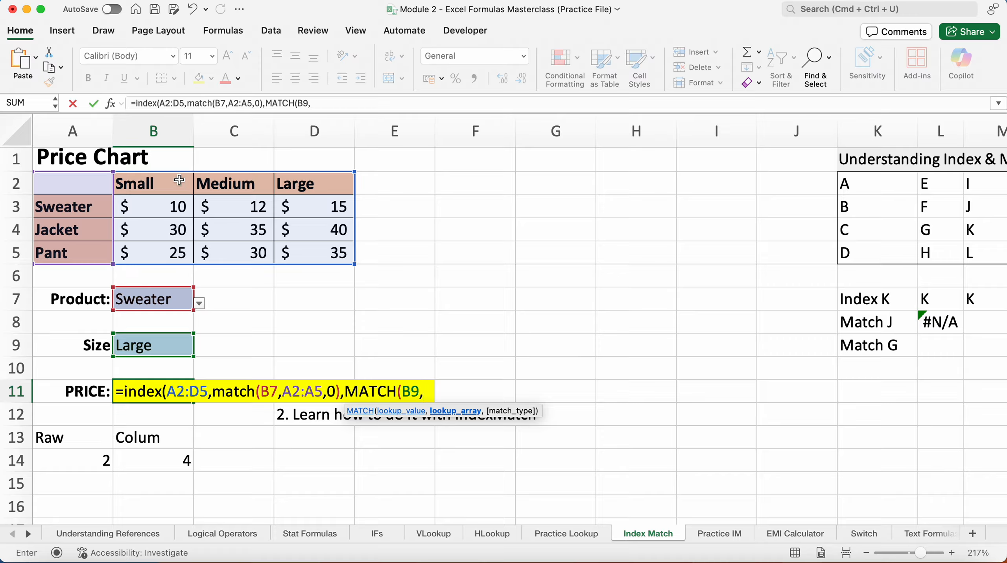
Complete the second MATCH with A2:D2 as lookup array and exact match (0), and enter the price formula in B11
click(59, 181)
drag(60, 181, 293, 186)
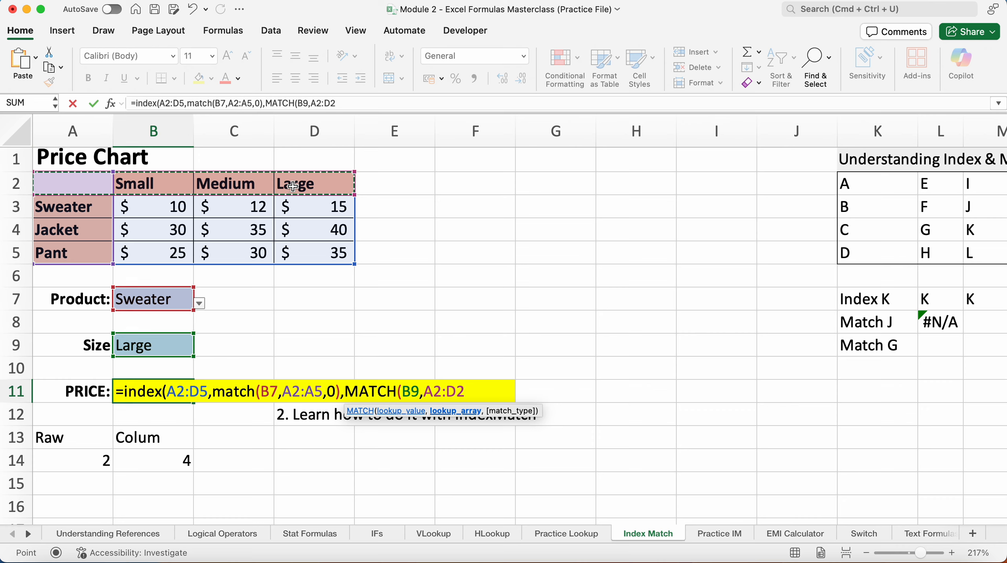
text(,)
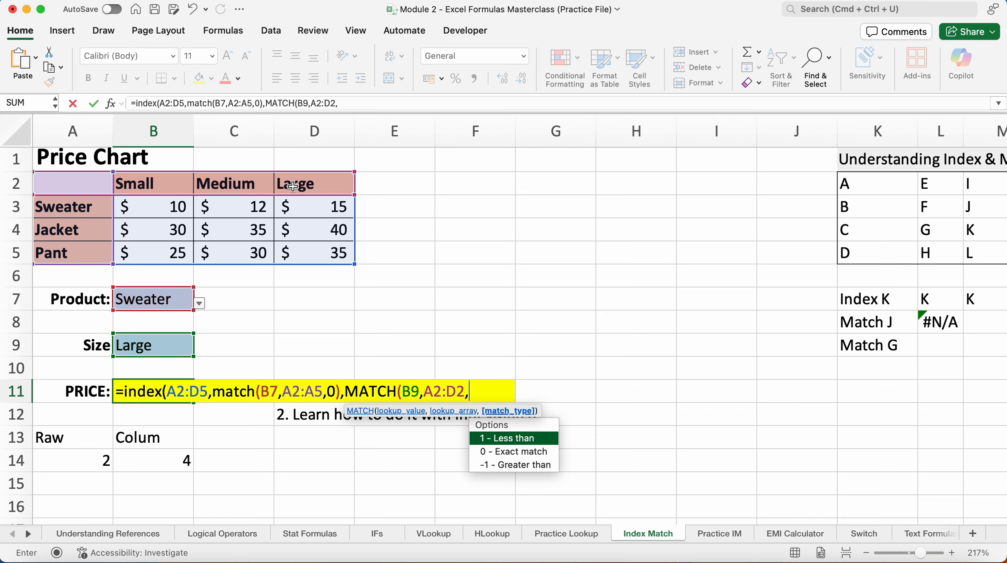
double_click(532, 456)
text()))
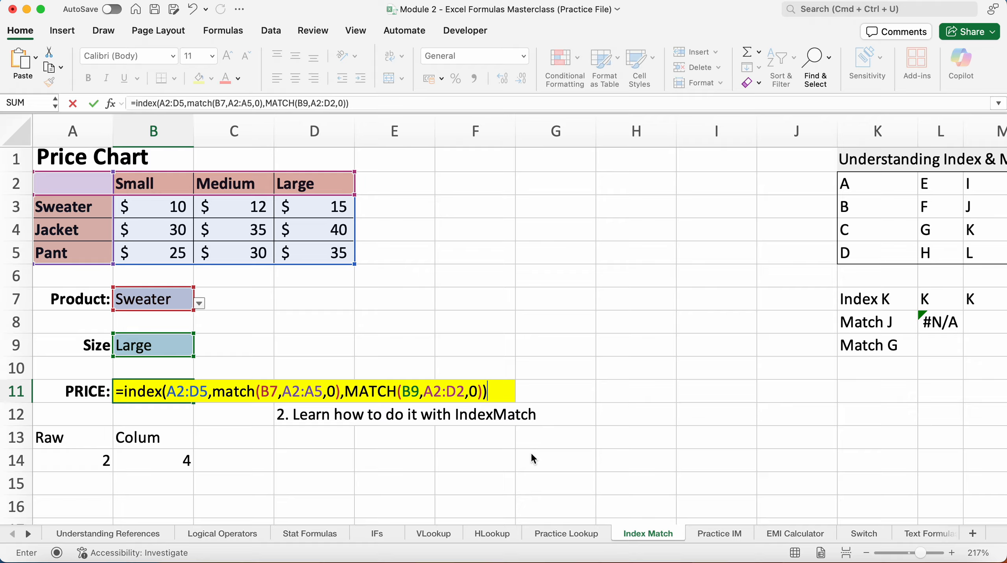
key(Return)
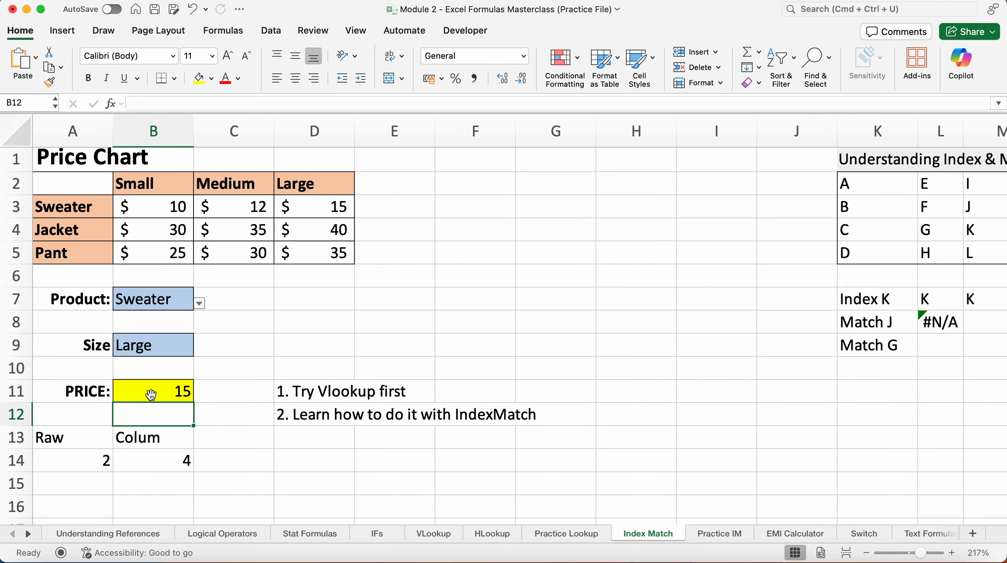
Test the rewritten price formula by switching the size in B9 to Medium and finally Small
click(151, 396)
click(136, 345)
click(200, 350)
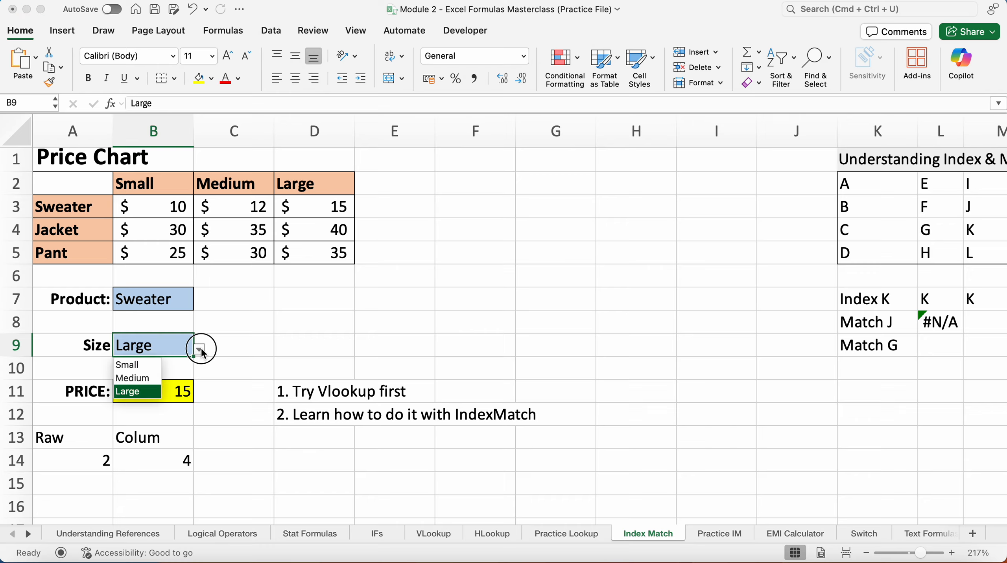
click(154, 378)
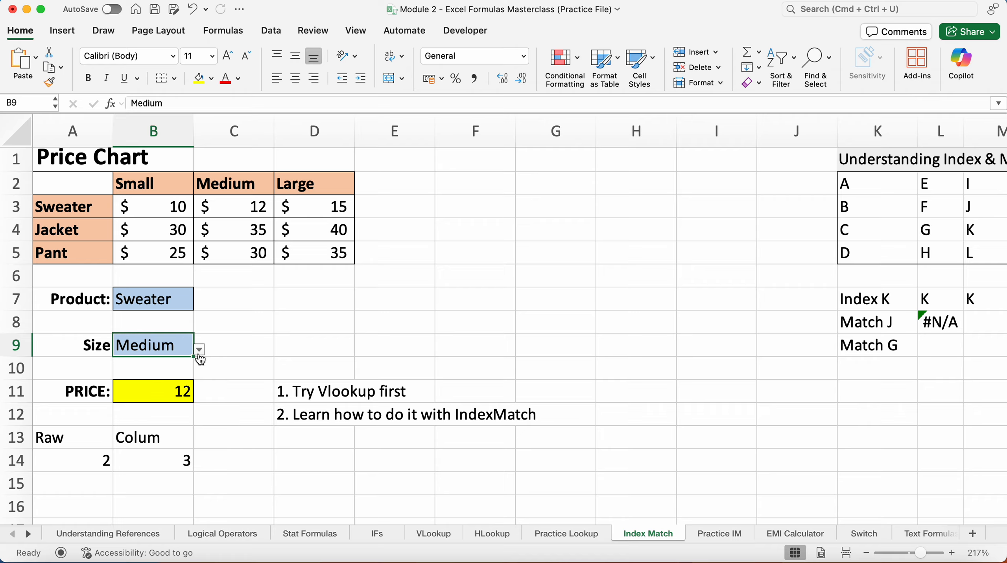
click(200, 351)
click(147, 365)
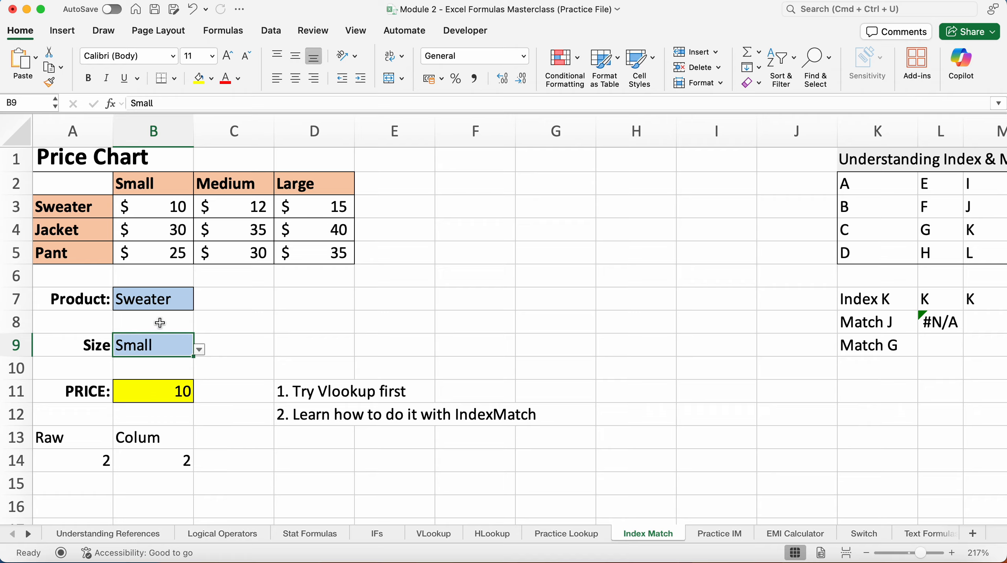
Test the rewritten price formula by switching the product in B7 to Jacket and finally Pant
click(169, 298)
click(199, 303)
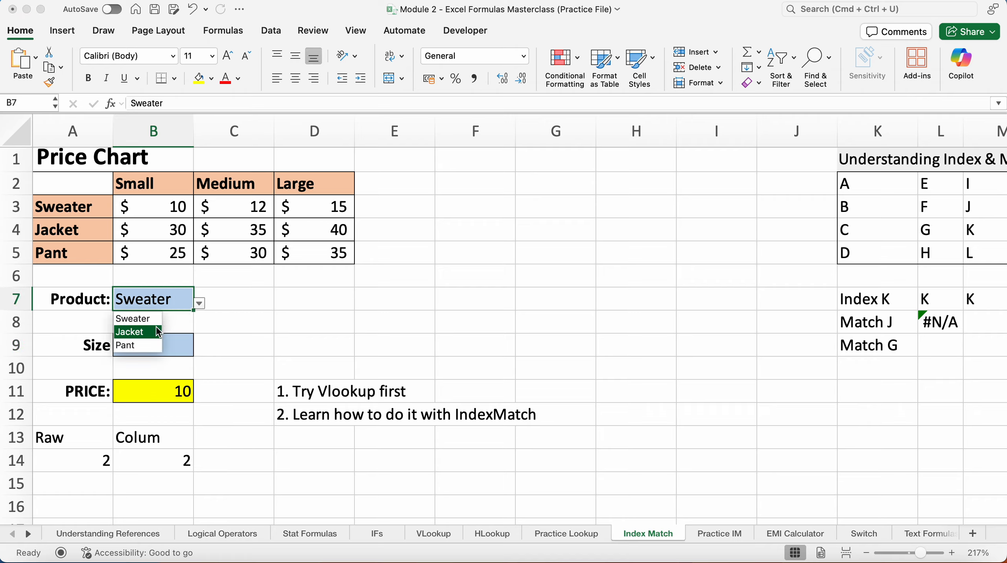
click(147, 332)
click(200, 304)
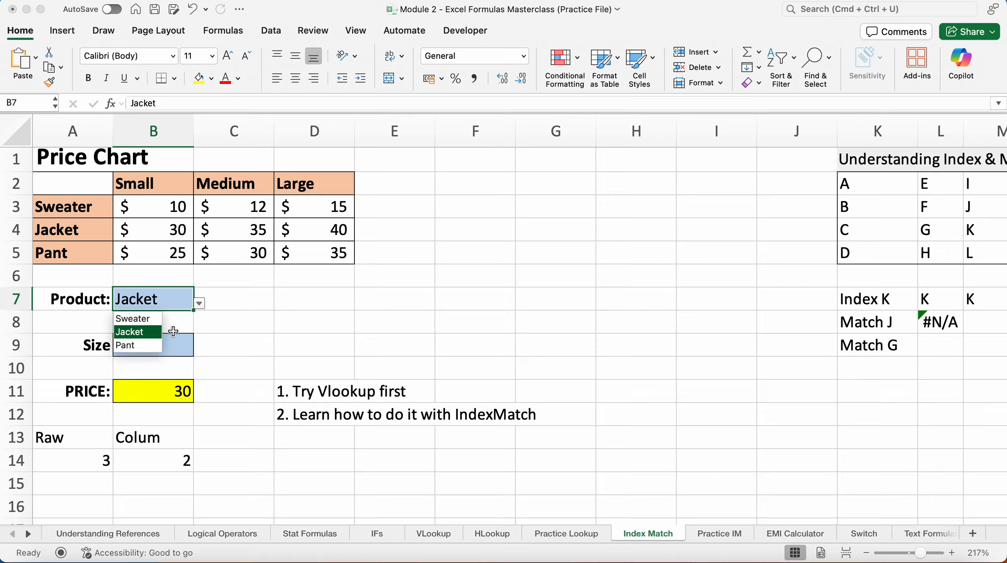
click(151, 344)
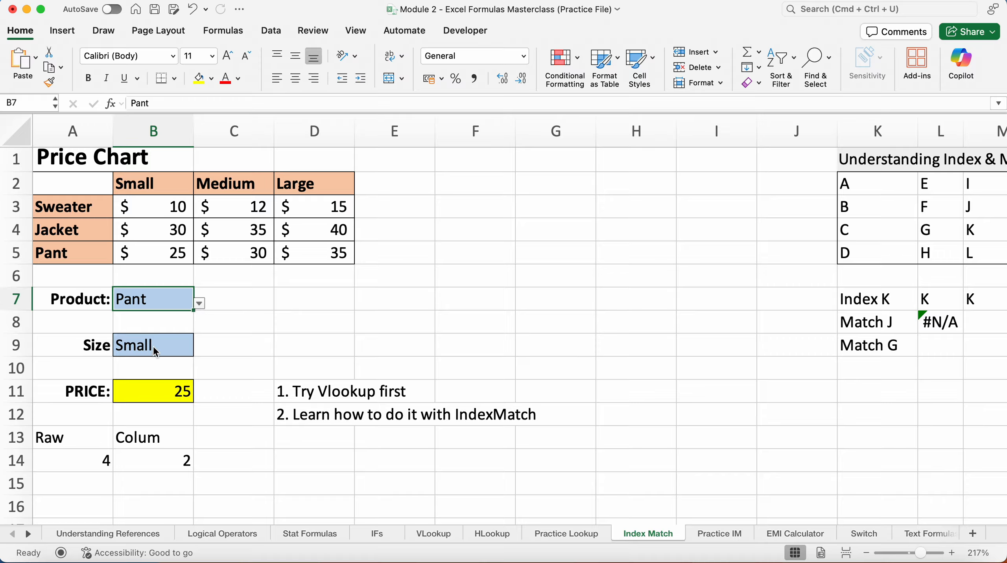